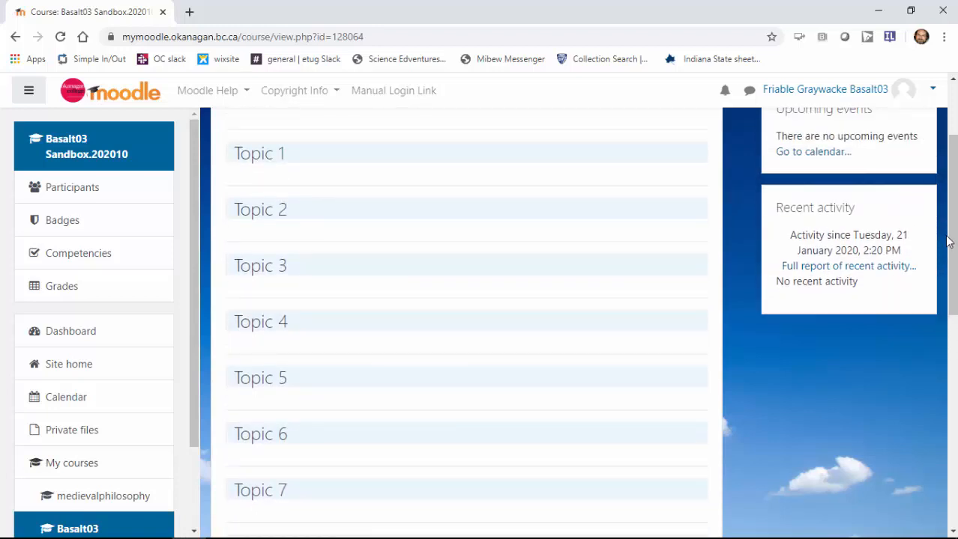
# Turn on editing for the Basalt03 Sandbox.202010 course
pyautogui.moveTo(949, 216); pyautogui.dragTo(951, 412)
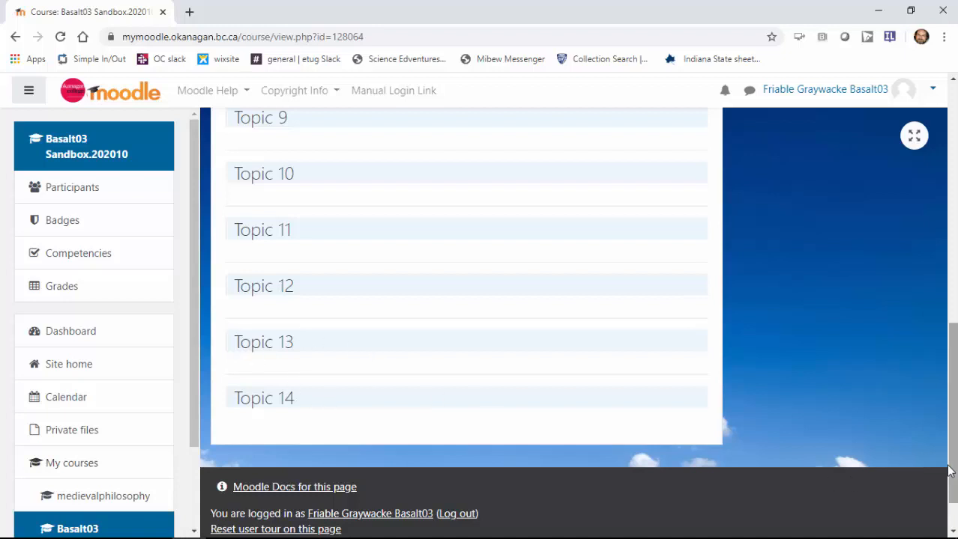
pyautogui.moveTo(951, 468); pyautogui.dragTo(934, 135)
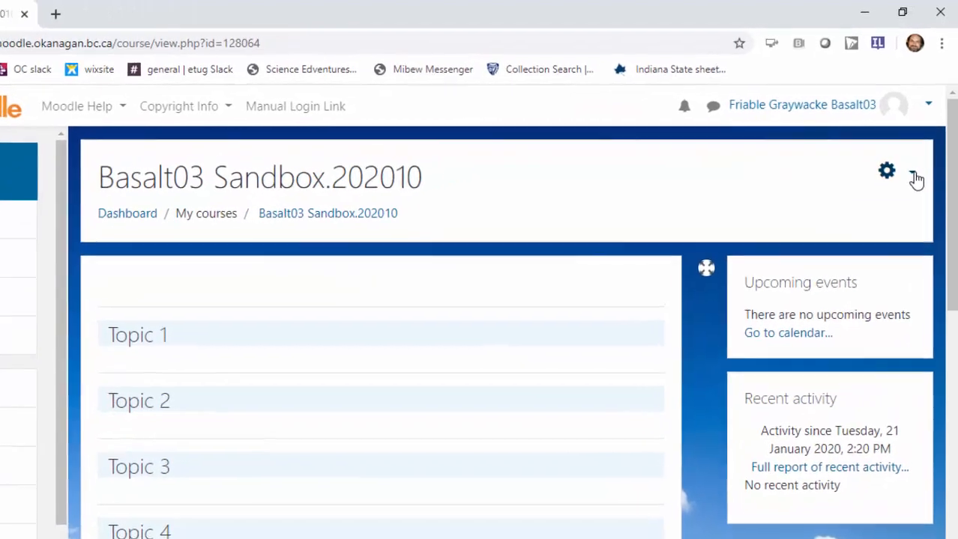
pyautogui.click(919, 149)
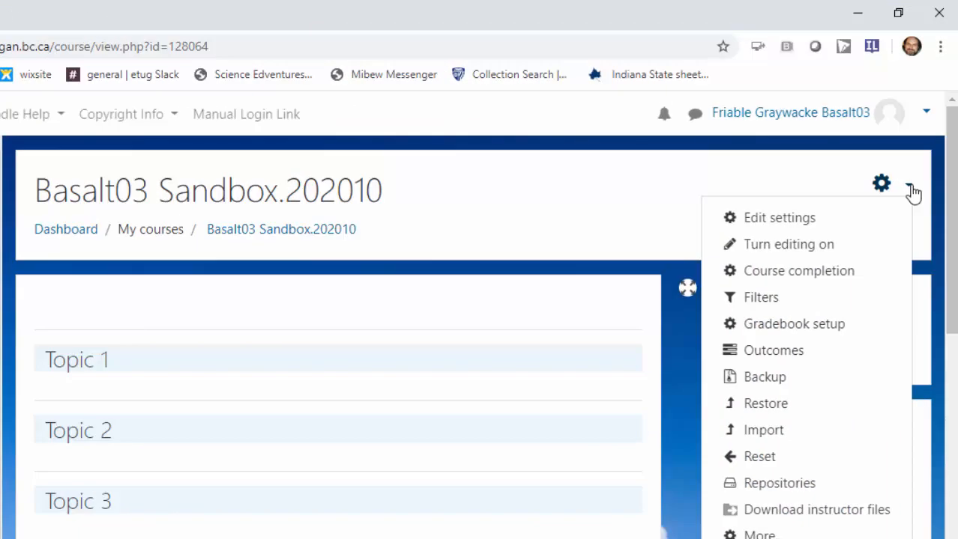
pyautogui.click(828, 250)
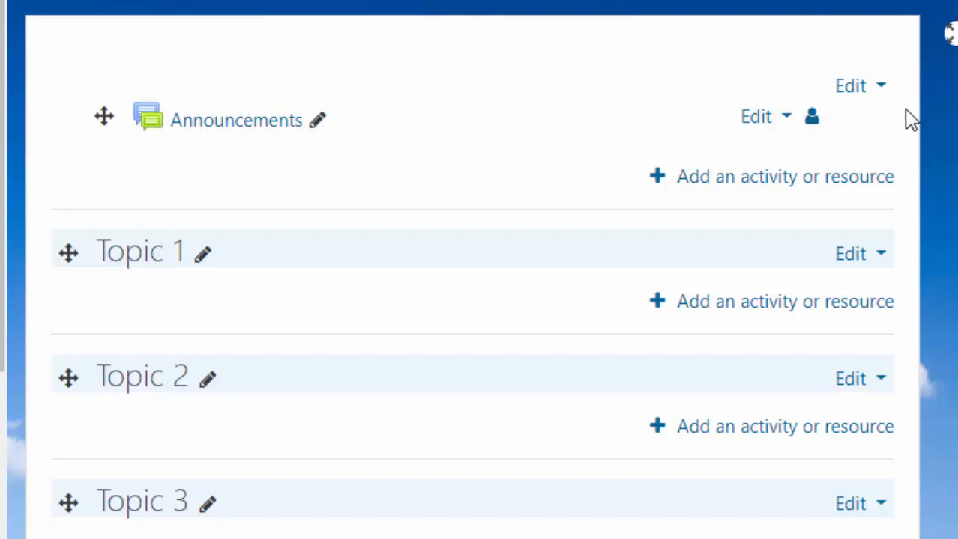
# Give the unnamed general section above Topic 1 the custom name "Welcome to Aquatic Cryptozoology" and save the change
pyautogui.click(882, 90)
pyautogui.click(812, 127)
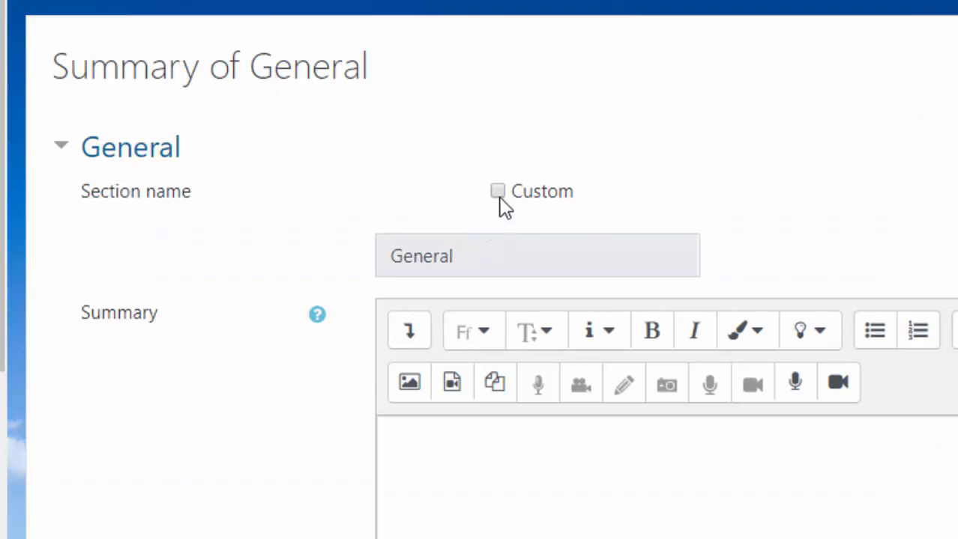
pyautogui.click(502, 189)
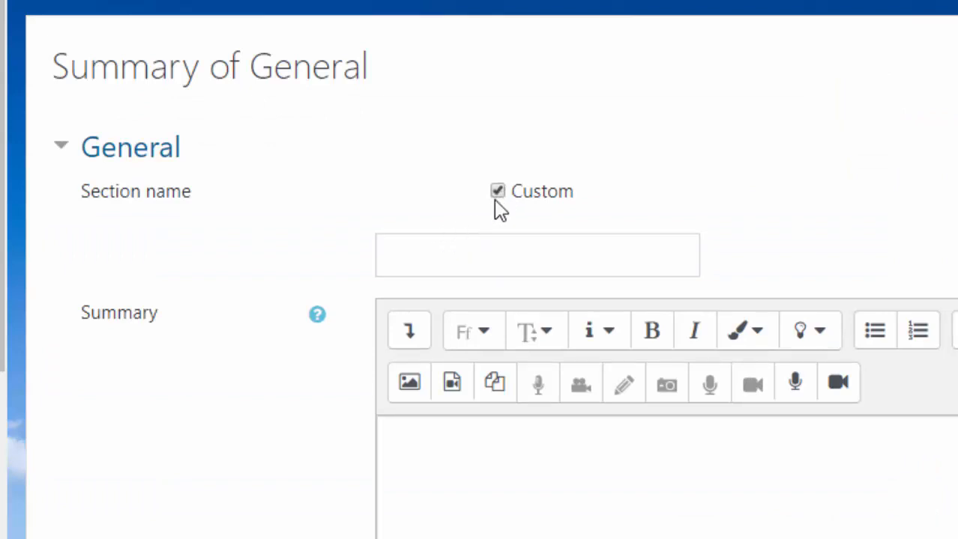
pyautogui.click(498, 193)
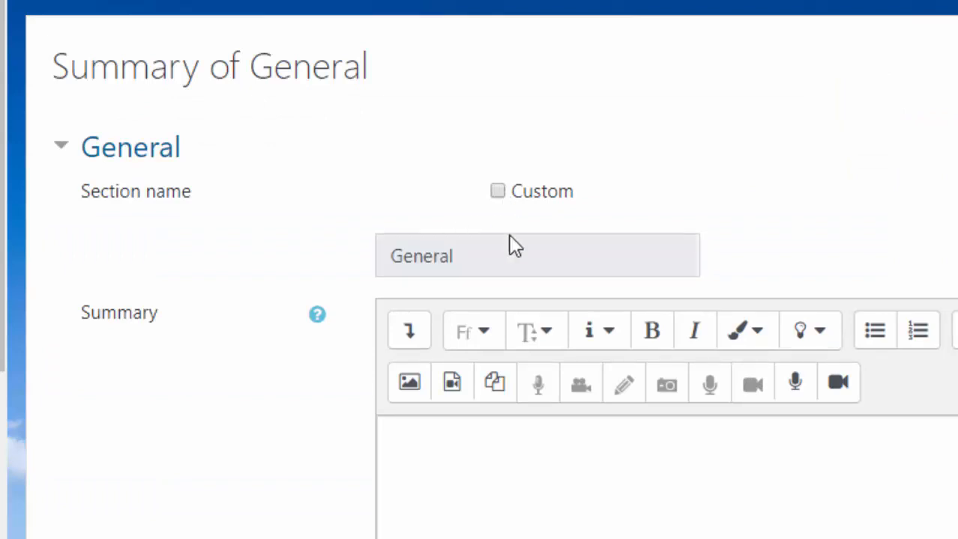
pyautogui.click(498, 192)
pyautogui.click(397, 251)
pyautogui.write('W')
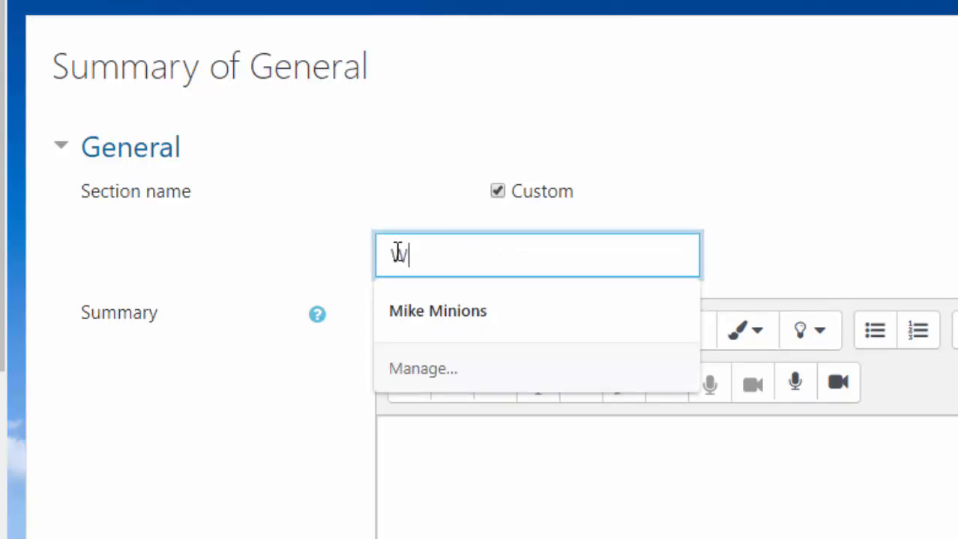
pyautogui.write('elcome to Acqua')
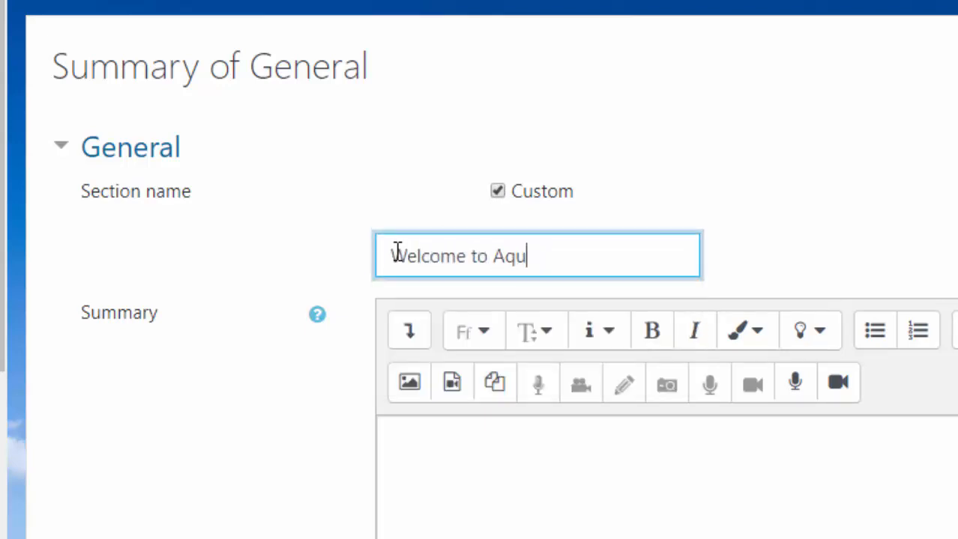
pyautogui.write('atic')
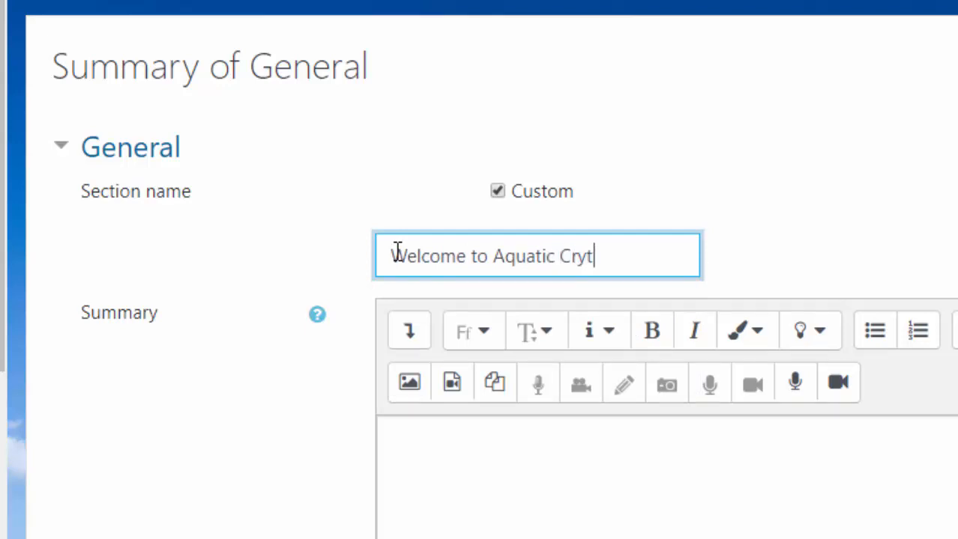
pyautogui.write(' Cryptos')
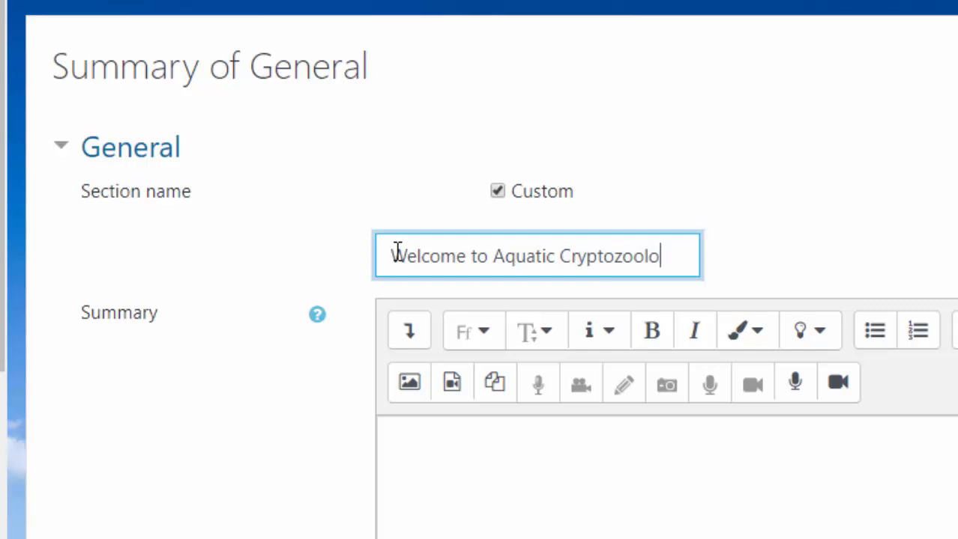
pyautogui.write('oology')
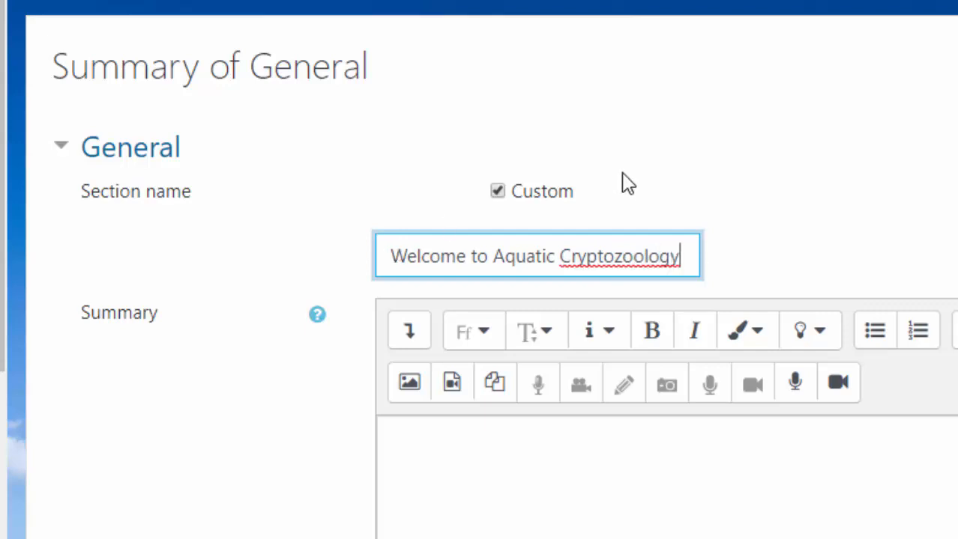
pyautogui.scroll(-5, 570, 240)
pyautogui.click(479, 311)
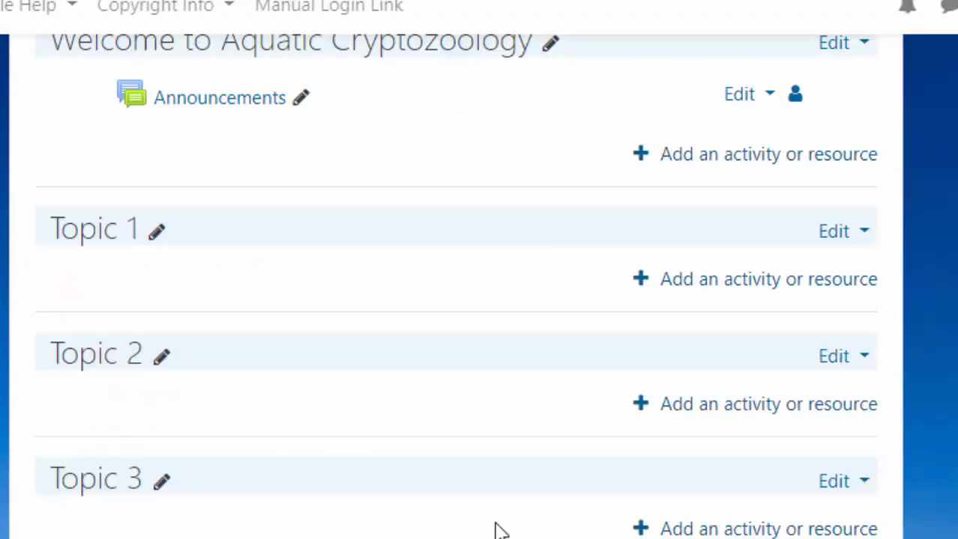
# Rename Topic 1 as "Biology of Sea Monsters" directly on the course page
pyautogui.scroll(3, 526, 364)
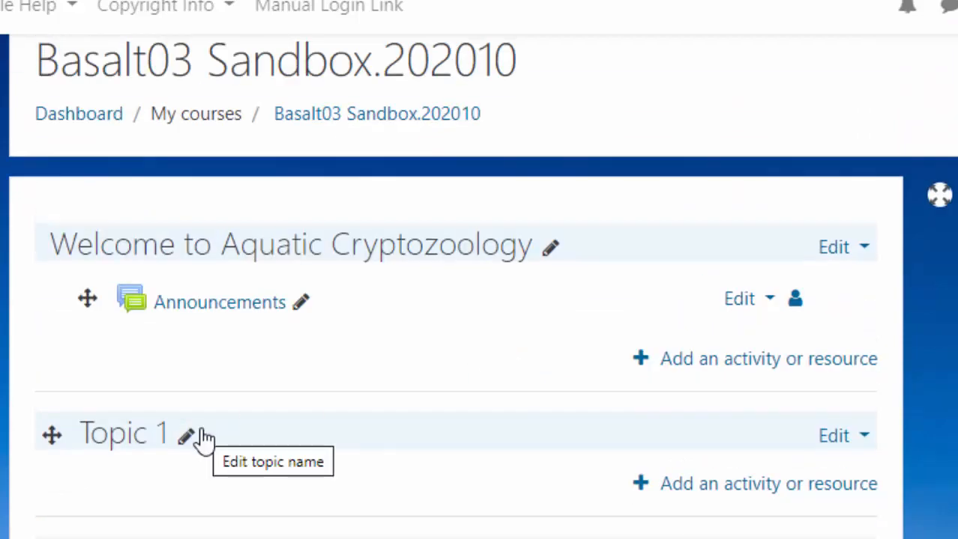
pyautogui.click(864, 439)
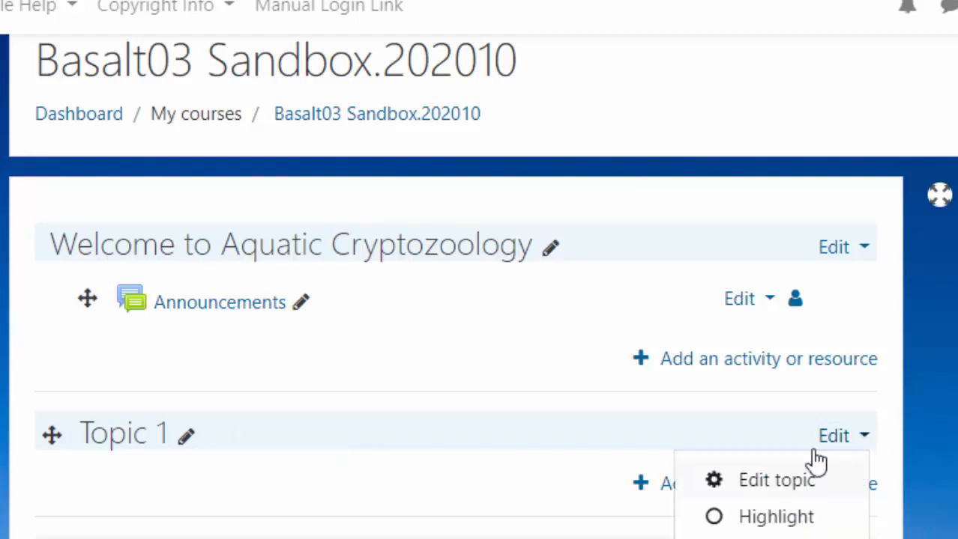
pyautogui.press('Escape')
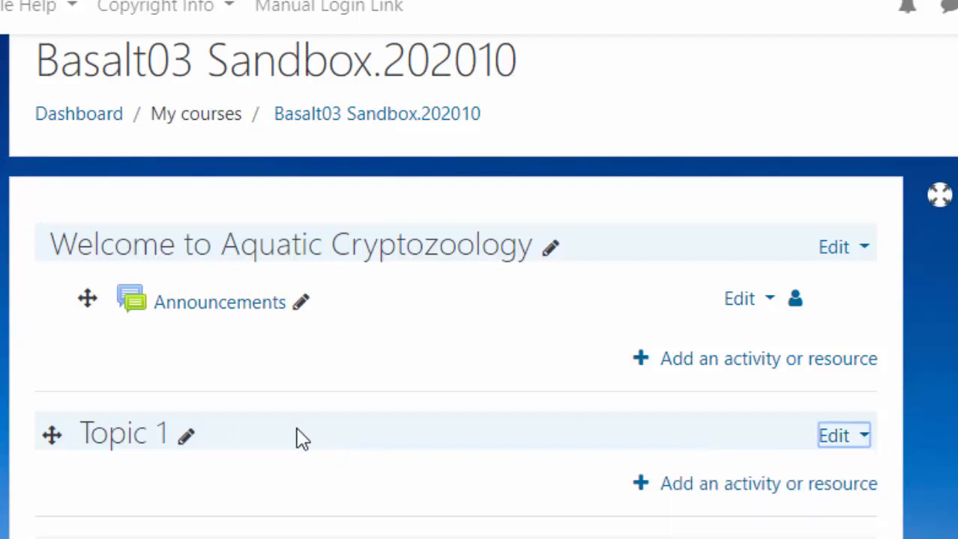
pyautogui.click(184, 439)
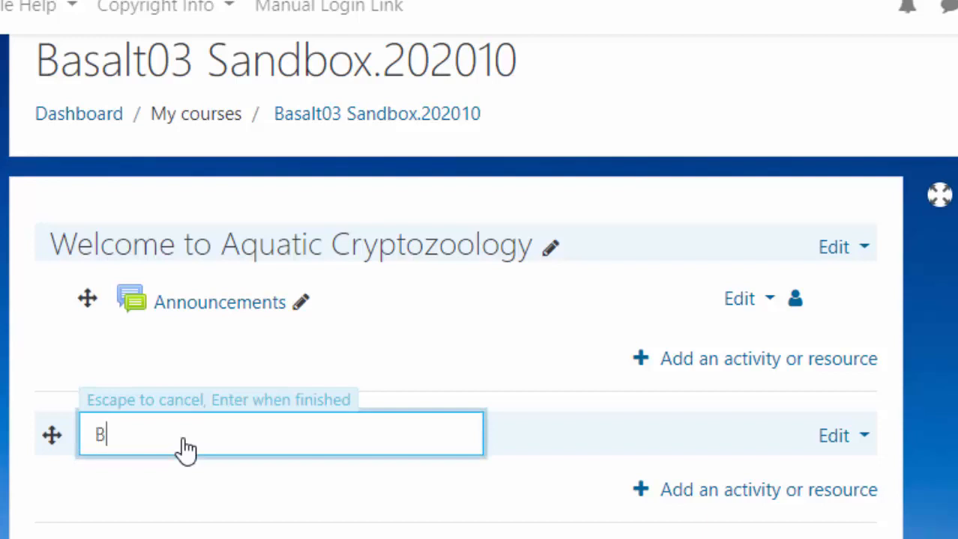
pyautogui.write('Biology of Seas')
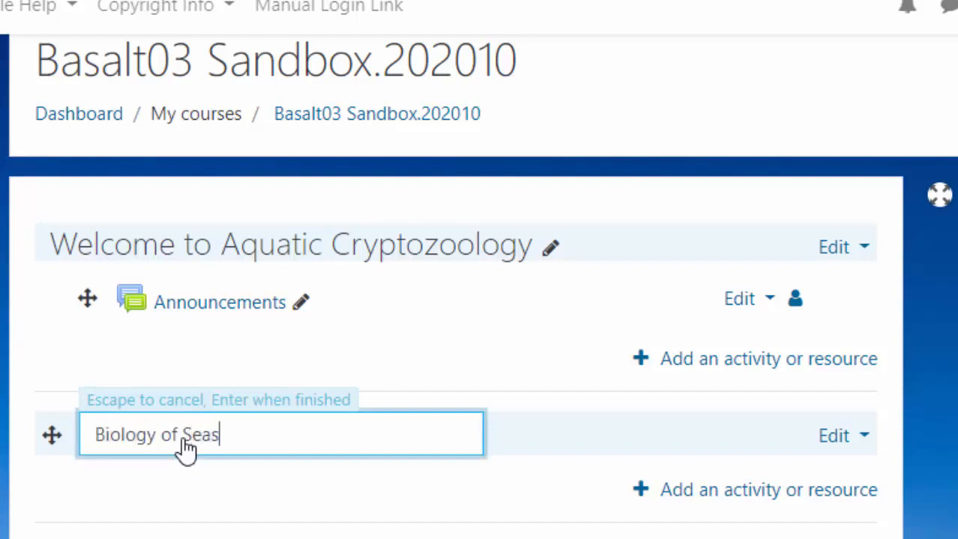
pyautogui.press('BackSpace')
pyautogui.write(' Monsters')
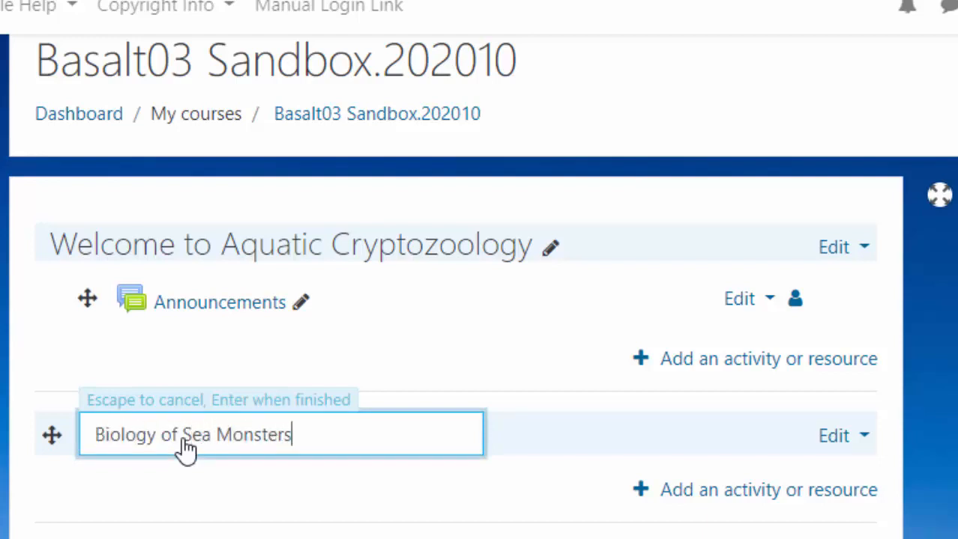
pyautogui.press('Return')
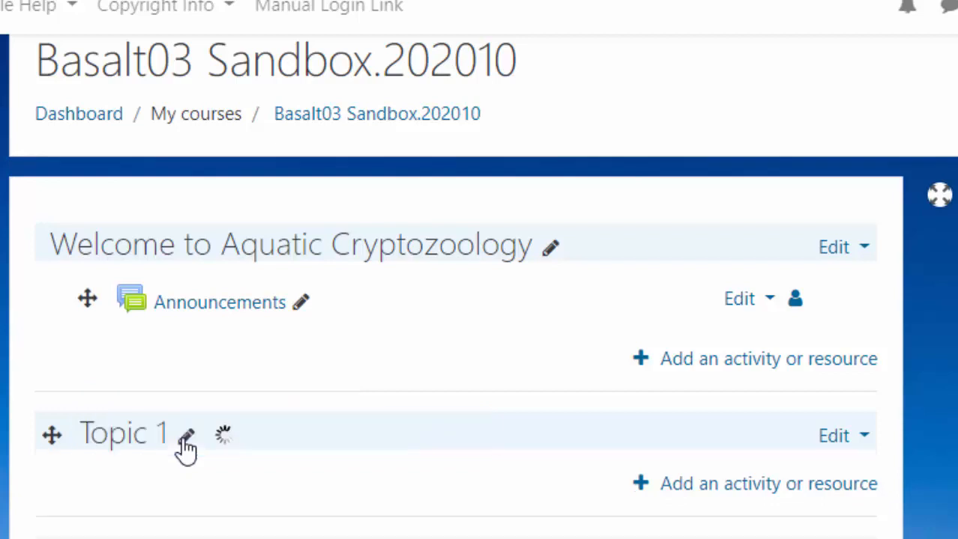
# Rename Topic 2 as "Psychology of Sea Monsters" directly on the course page
pyautogui.scroll(-3, 187, 465)
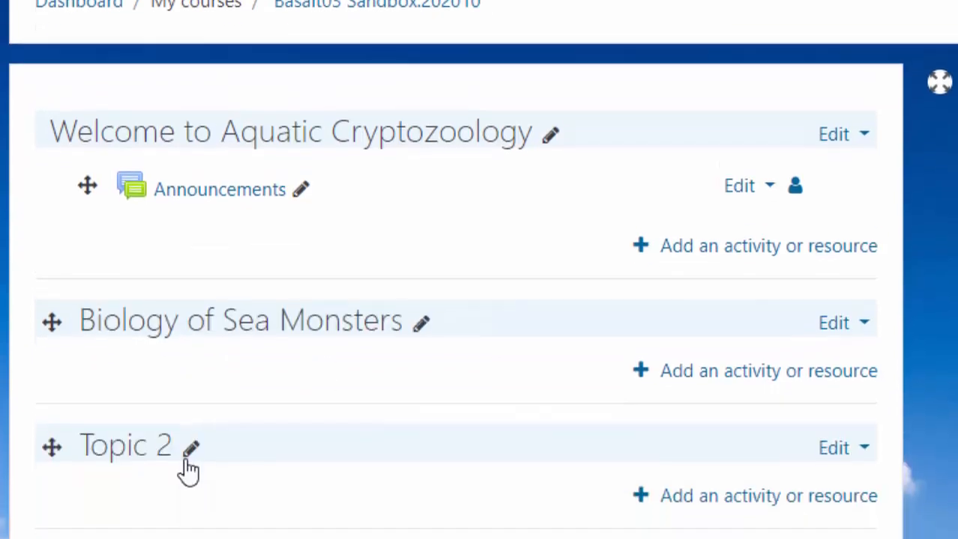
pyautogui.click(185, 366)
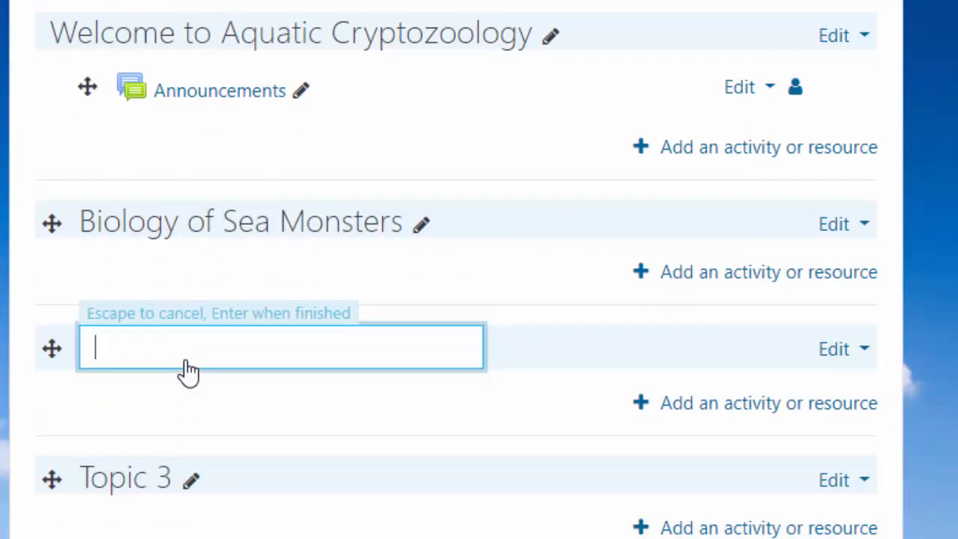
pyautogui.write('Psychology of Sea')
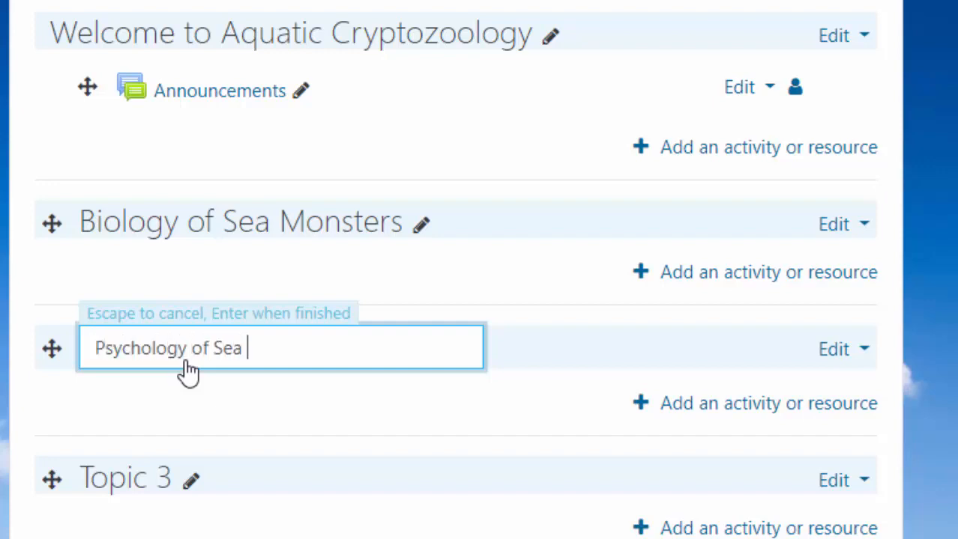
pyautogui.write(' Monsters')
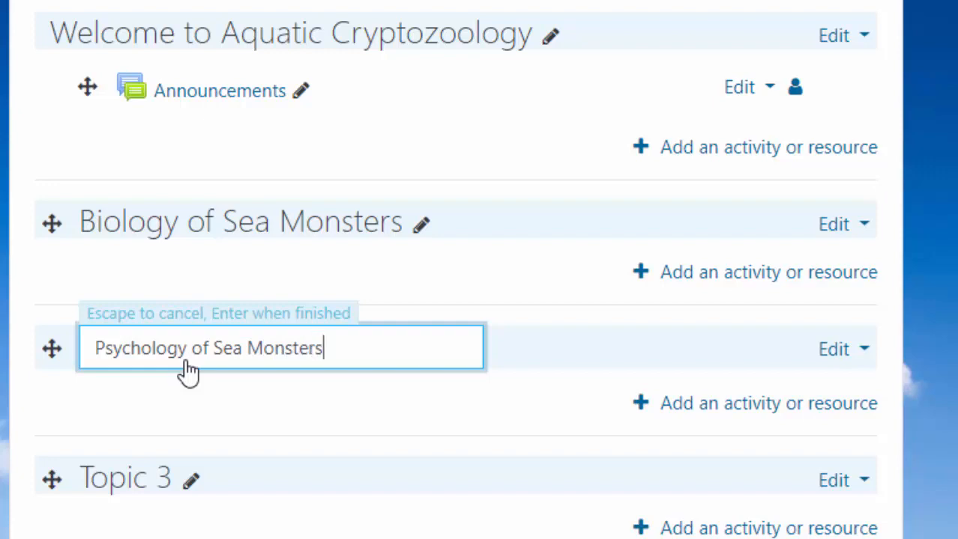
pyautogui.press('Return')
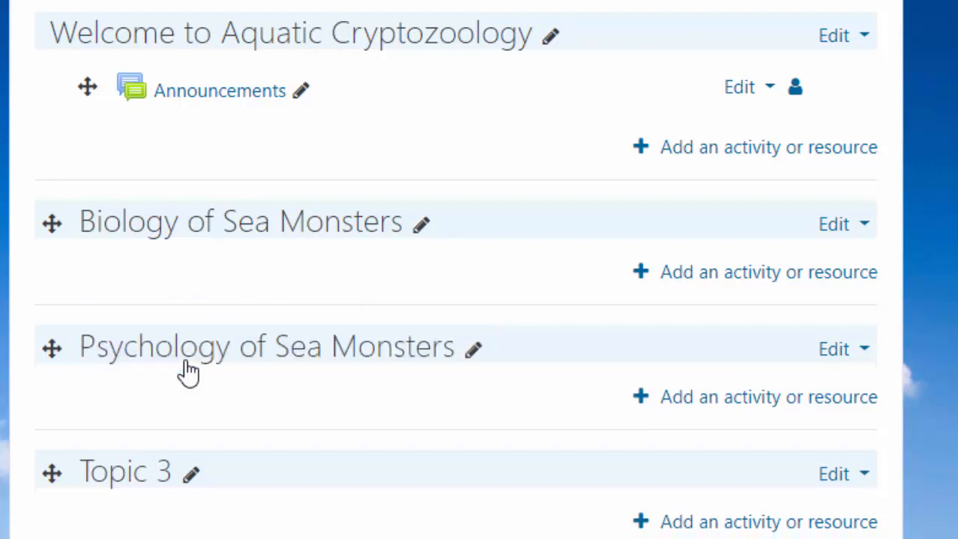
# Rename Topic 3 as "Mythology of Sea Monsters" directly on the course page
pyautogui.click(193, 482)
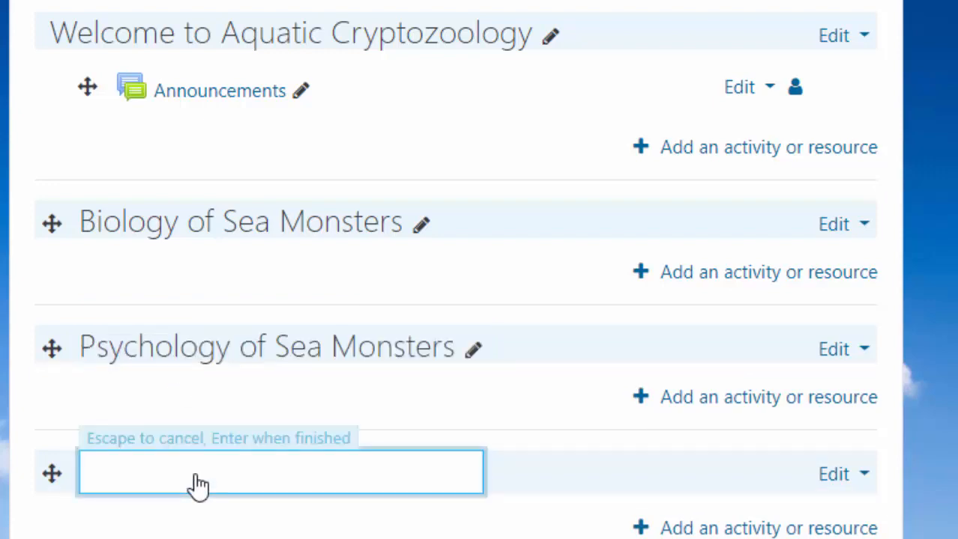
pyautogui.write('Mythology o')
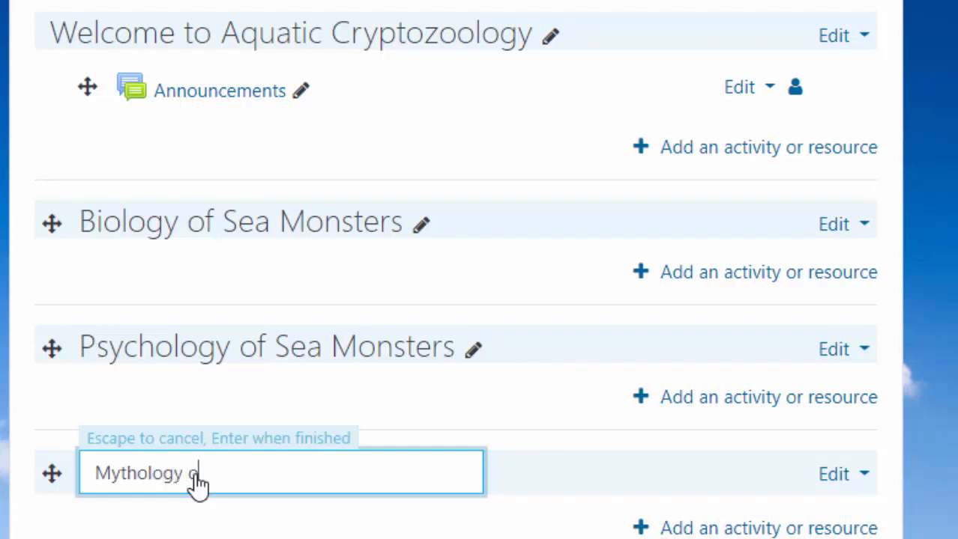
pyautogui.write('f SeA Monste')
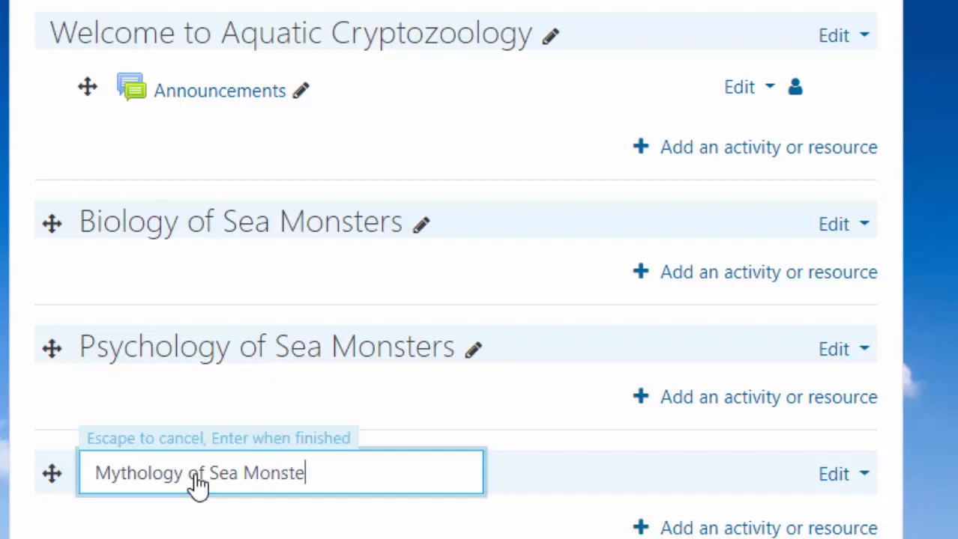
pyautogui.write('rs')
pyautogui.press('Return')
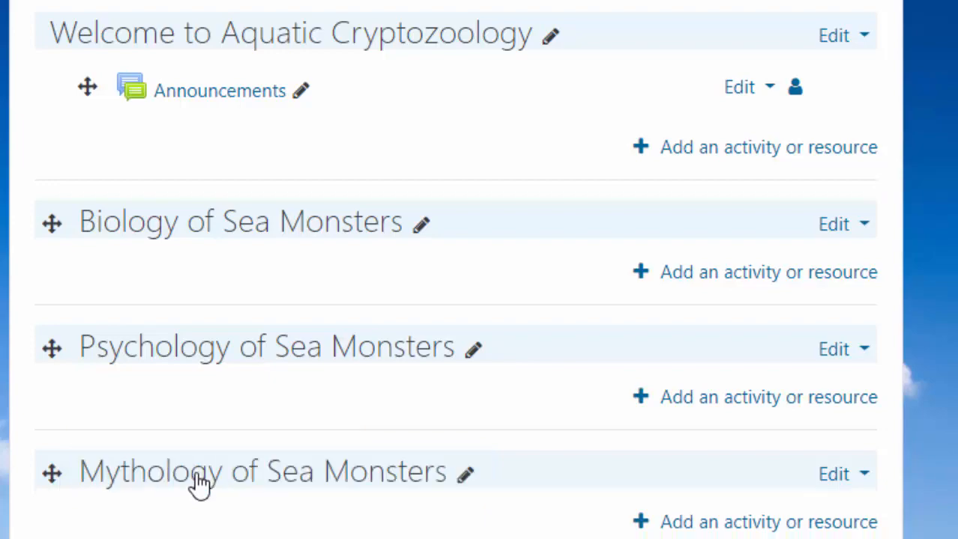
# Open the settings of Topic 4 and enter "Final Project" as its custom section name
pyautogui.scroll(-5, 318, 431)
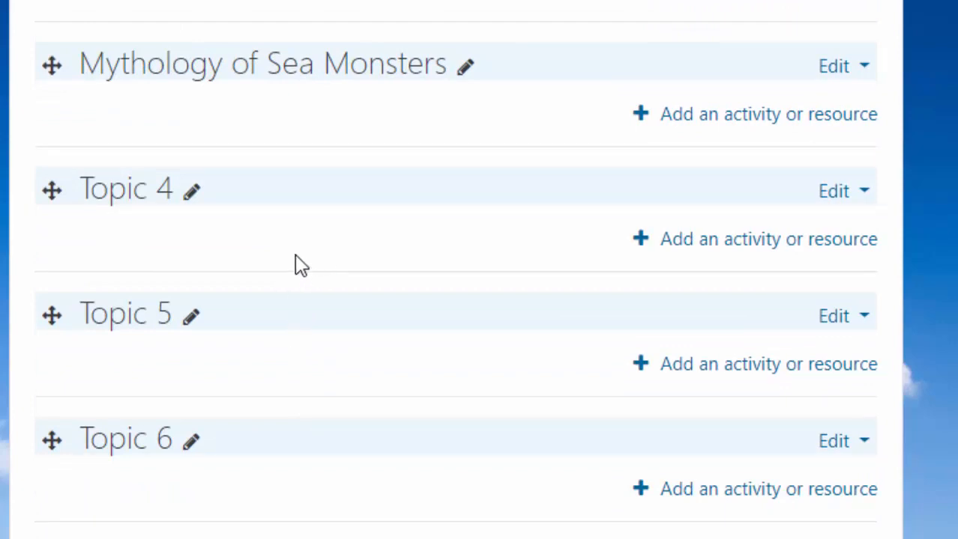
pyautogui.click(862, 193)
pyautogui.click(793, 229)
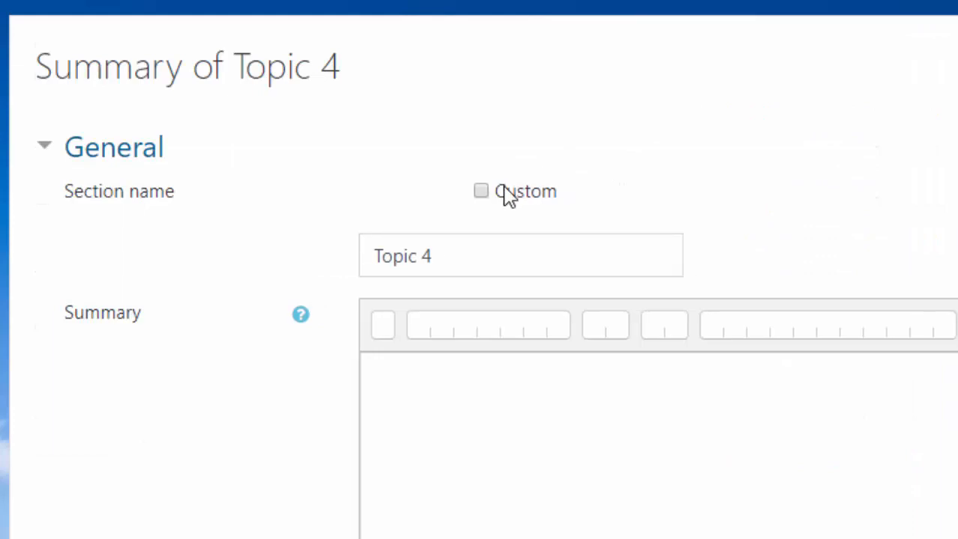
pyautogui.click(483, 196)
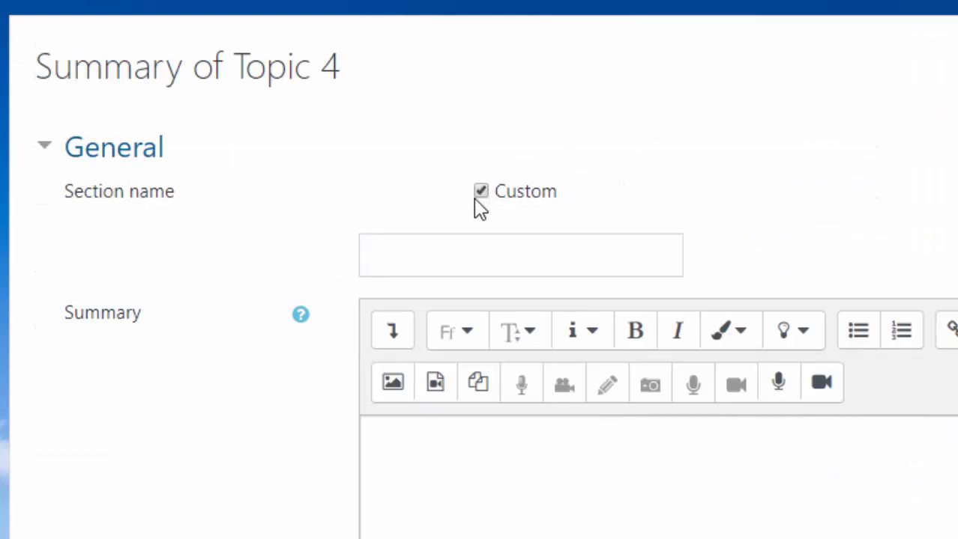
pyautogui.click(398, 261)
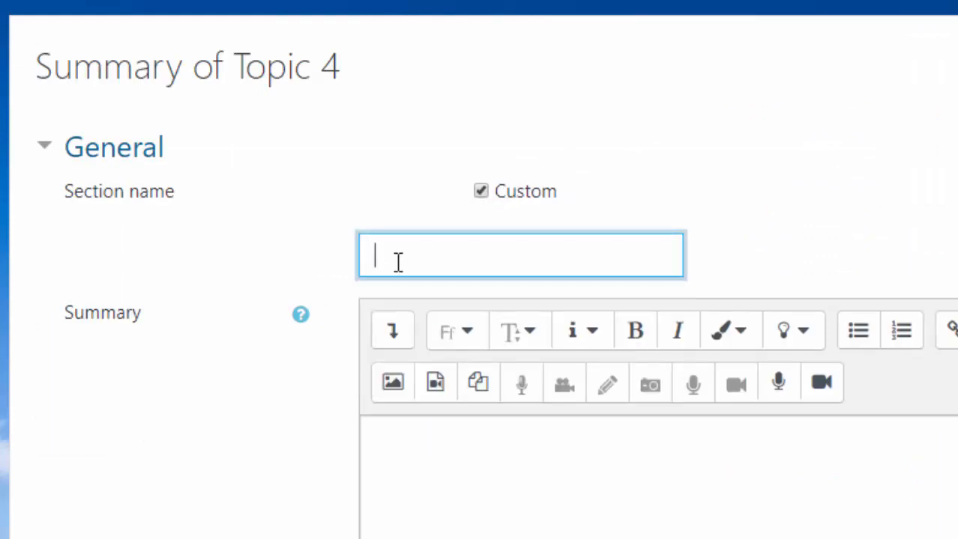
pyautogui.write('Final Project')
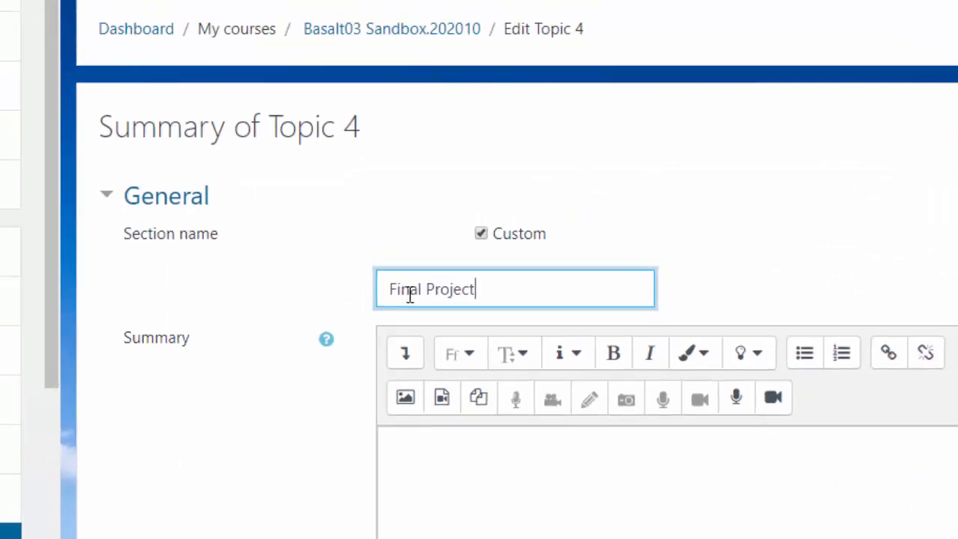
pyautogui.scroll(-2, 437, 370)
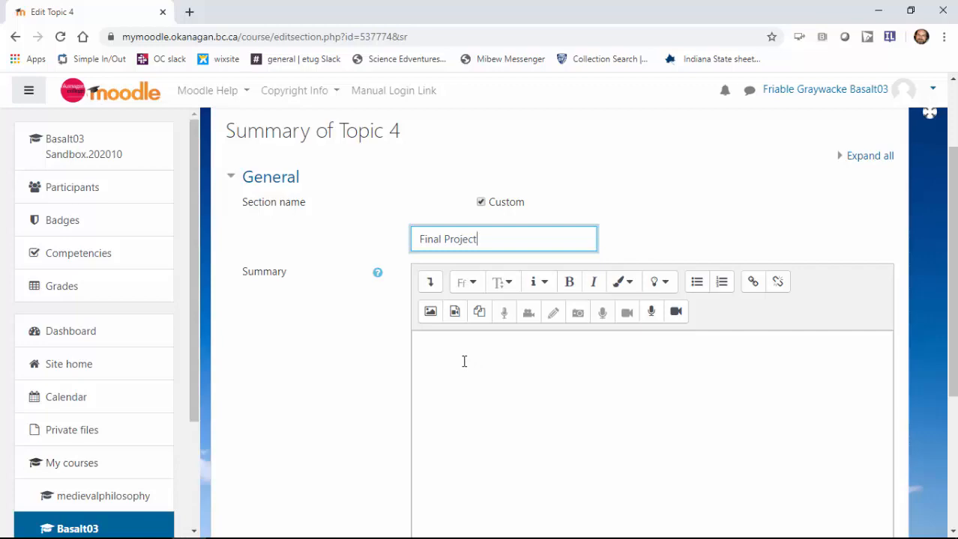
# Save the summary settings of the "Final Project" section and return to the course page
pyautogui.scroll(-5, 464, 362)
pyautogui.click(458, 383)
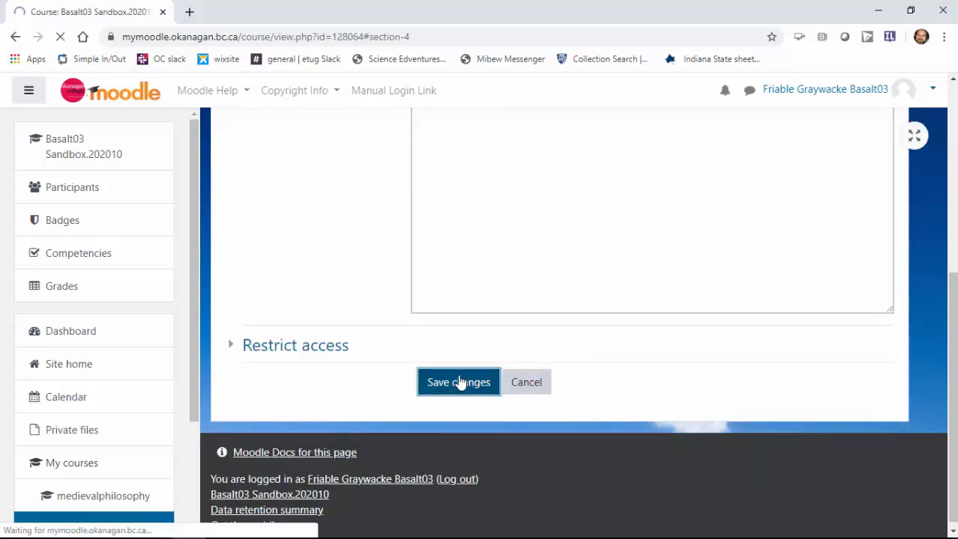
pyautogui.scroll(3, 436, 296)
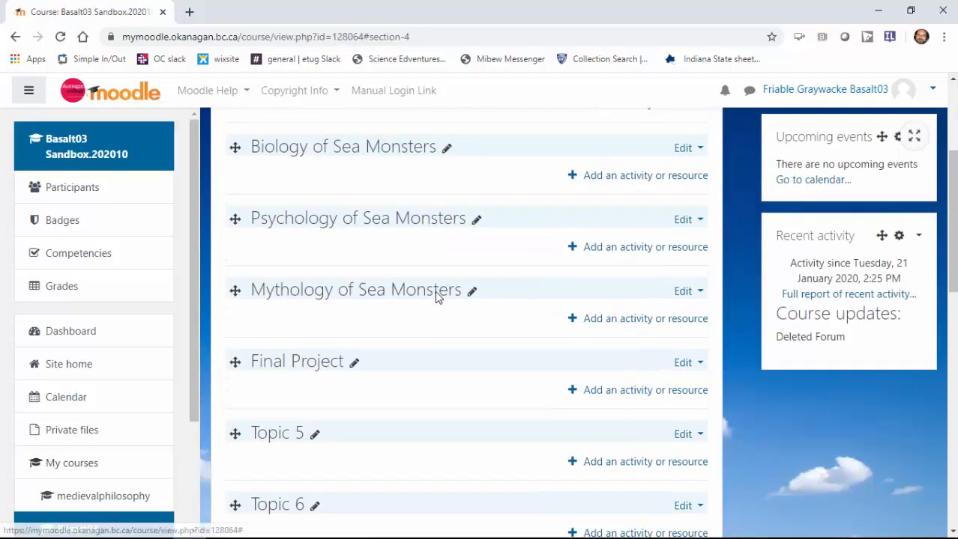
# Delete Topics 14, 13, 12 and 11 one after another from the end of the course
pyautogui.scroll(-12, 437, 297)
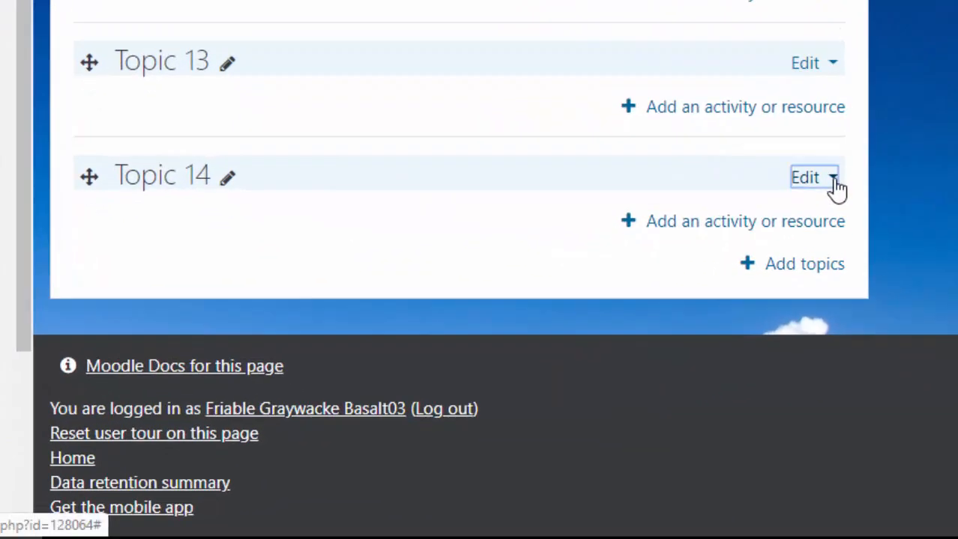
pyautogui.click(699, 314)
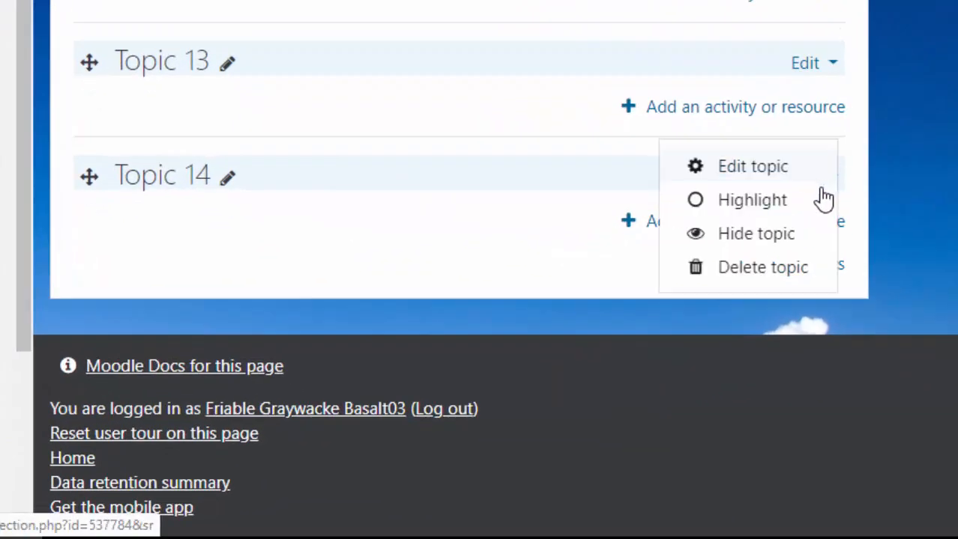
pyautogui.press('Escape')
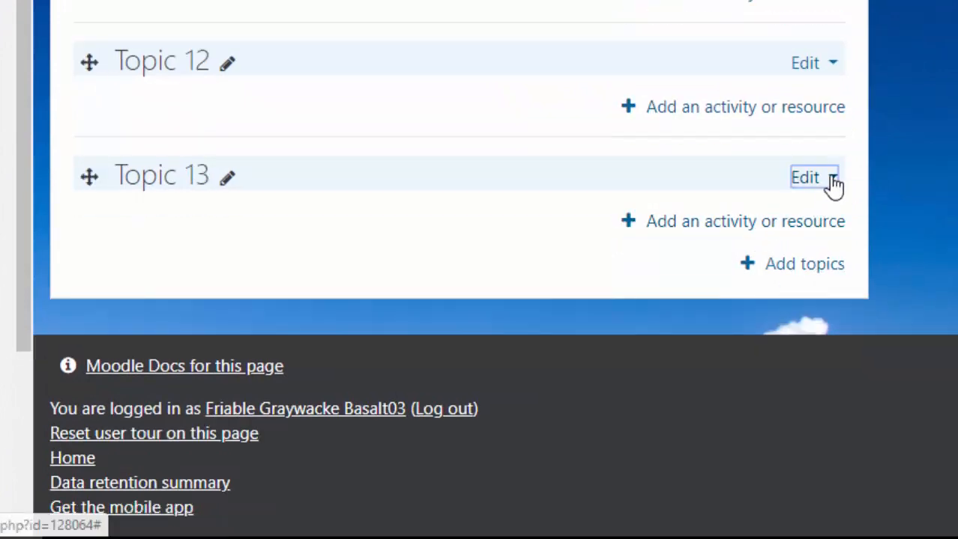
pyautogui.click(827, 184)
pyautogui.click(739, 273)
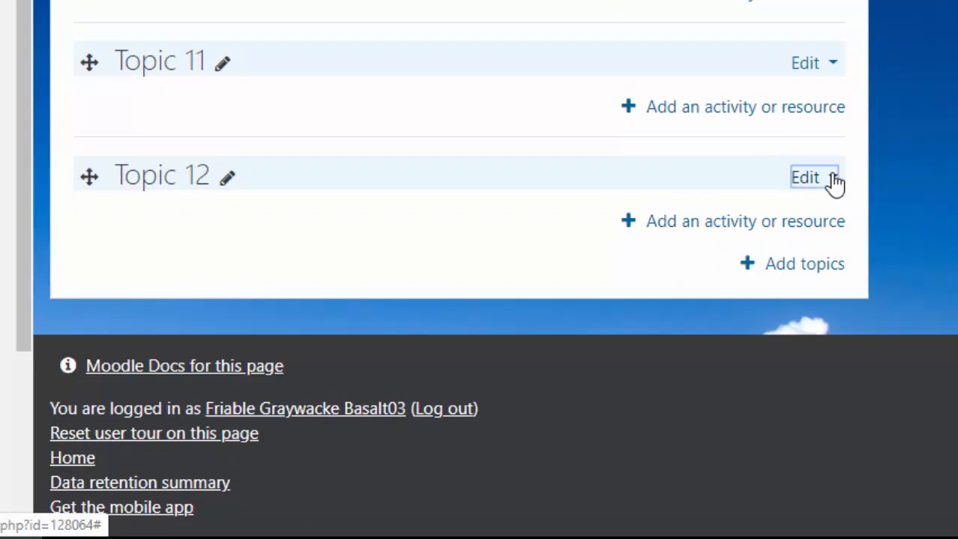
pyautogui.click(832, 184)
pyautogui.click(773, 268)
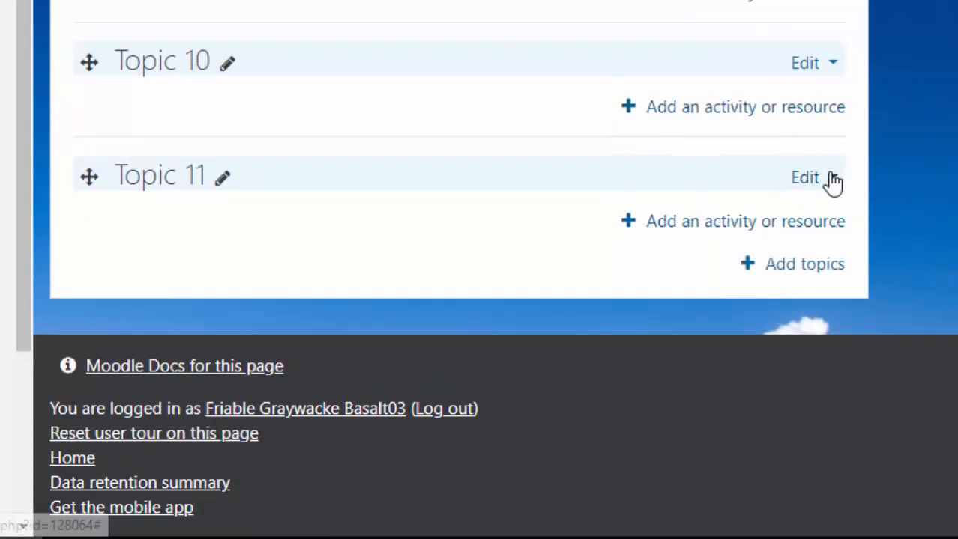
pyautogui.click(832, 181)
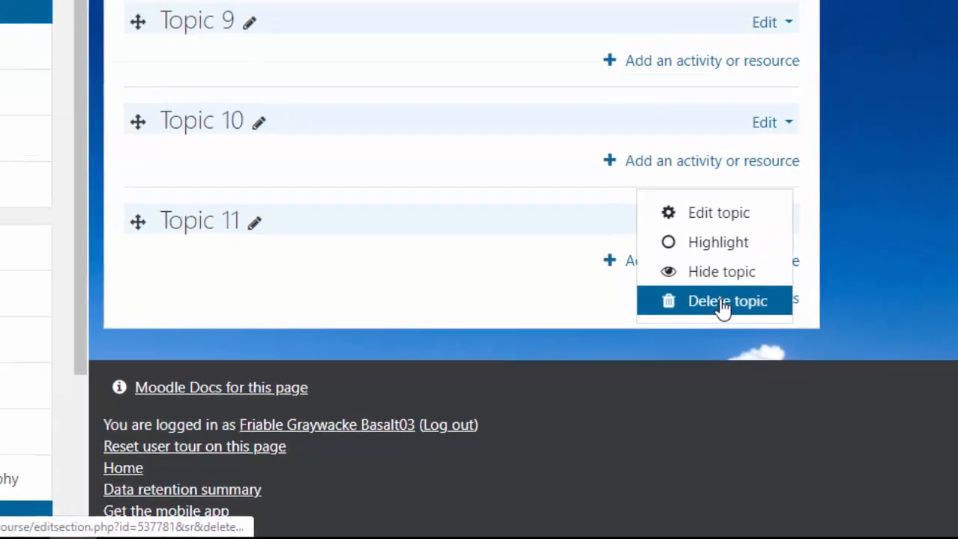
pyautogui.click(766, 268)
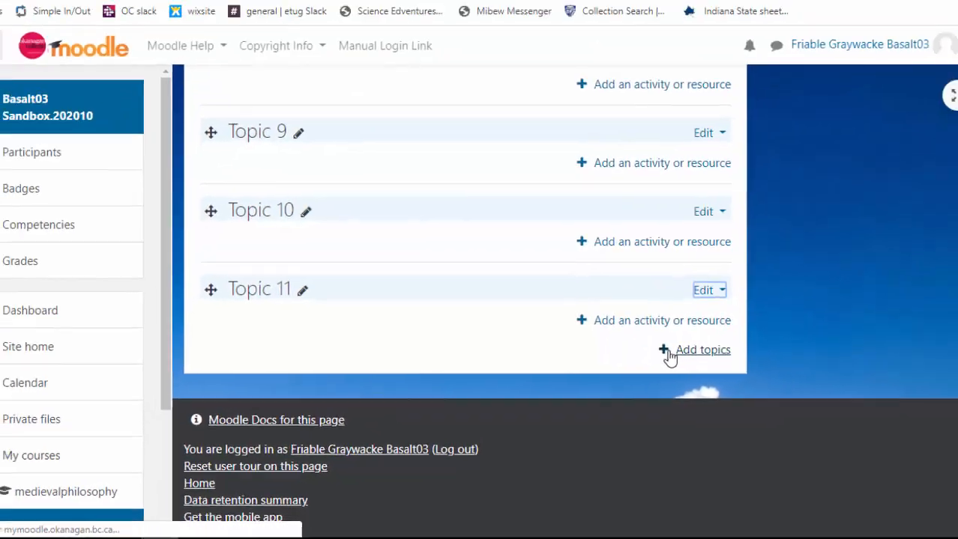
# Open the course's edit settings, collapse the General and Description sections and expand Course format
pyautogui.scroll(10, 487, 315)
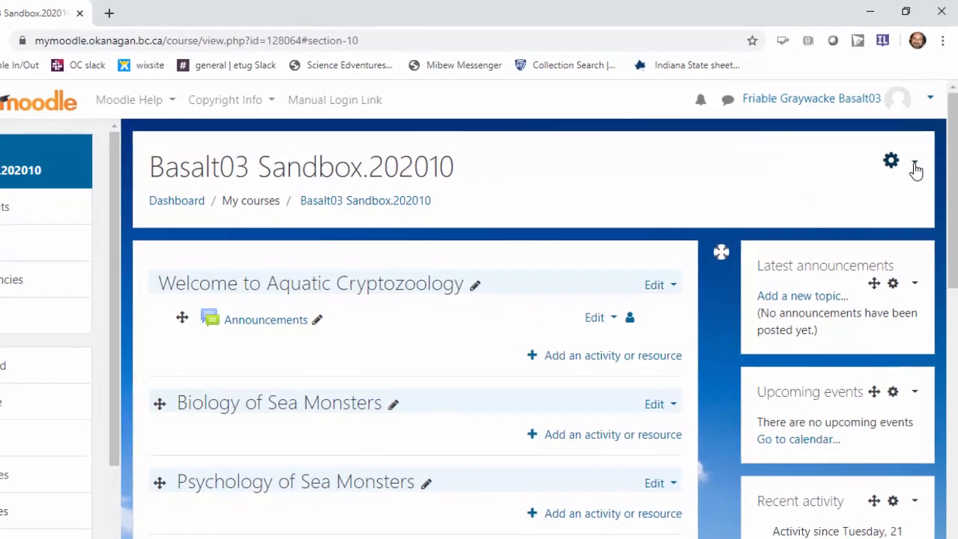
pyautogui.click(917, 147)
pyautogui.click(796, 214)
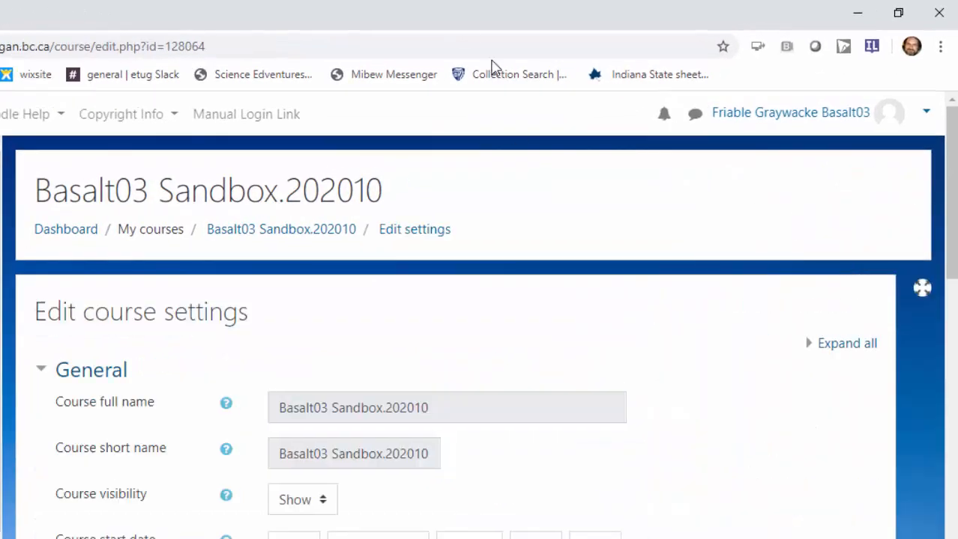
pyautogui.scroll(-8, 444, 331)
pyautogui.scroll(8, 447, 316)
pyautogui.click(46, 379)
pyautogui.click(42, 417)
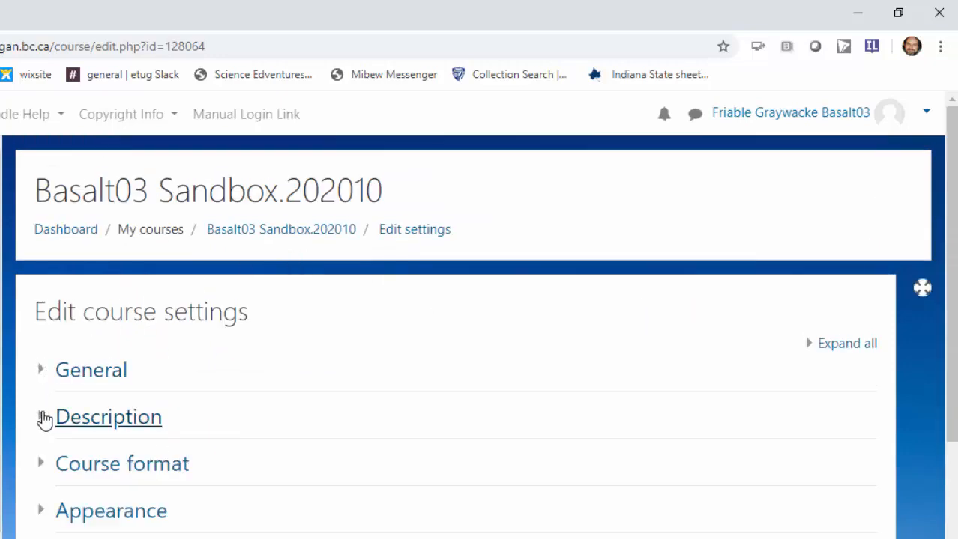
pyautogui.click(42, 461)
pyautogui.scroll(-2, 450, 360)
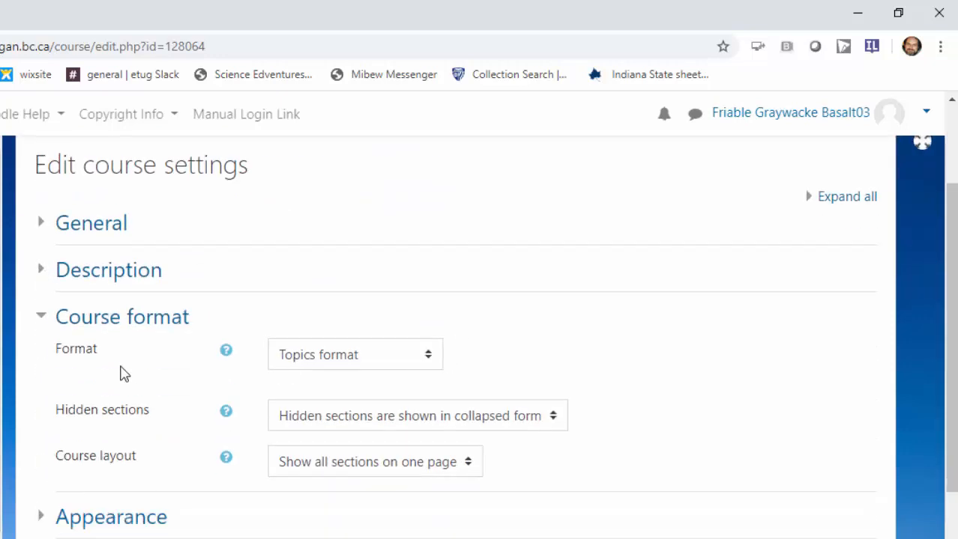
# Consult the help on course formats and set the course format to Collapsed Topics
pyautogui.click(225, 351)
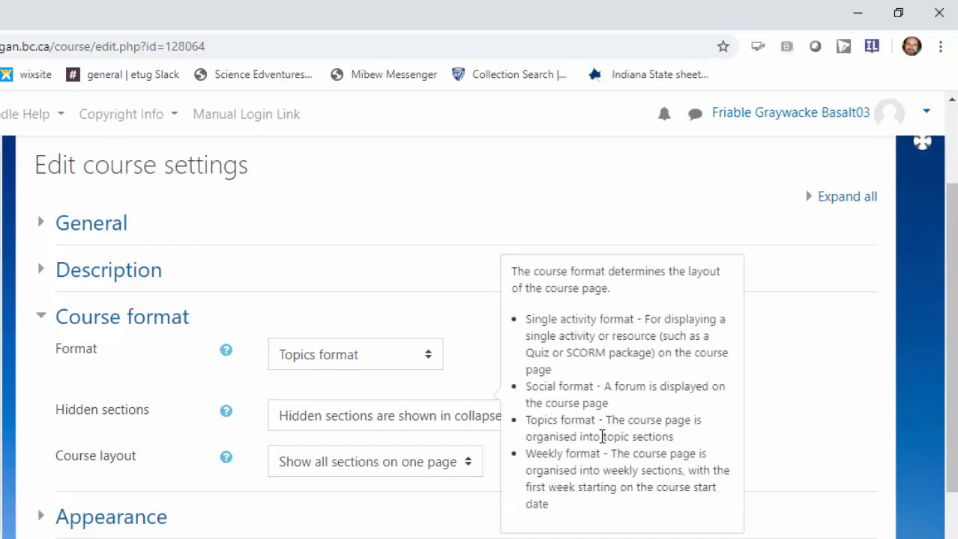
pyautogui.click(433, 281)
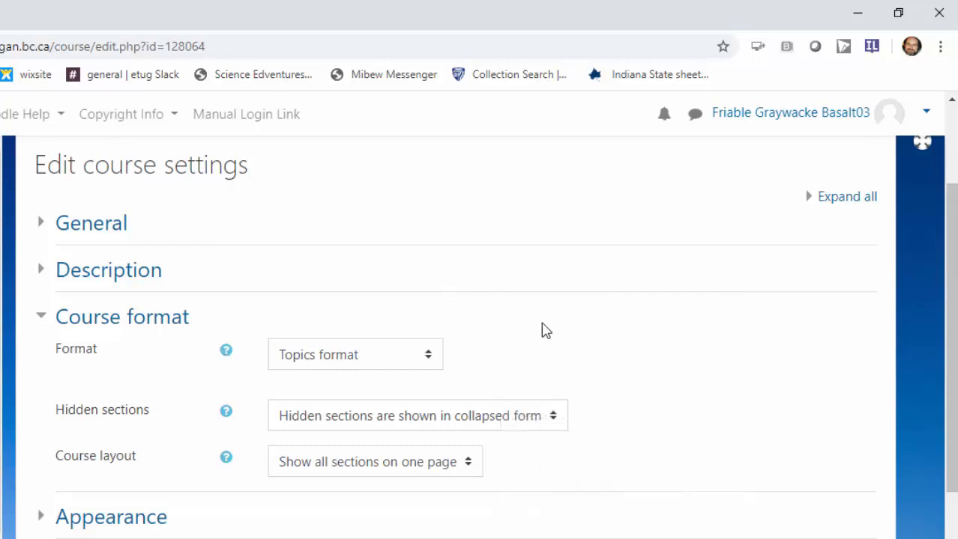
pyautogui.click(424, 359)
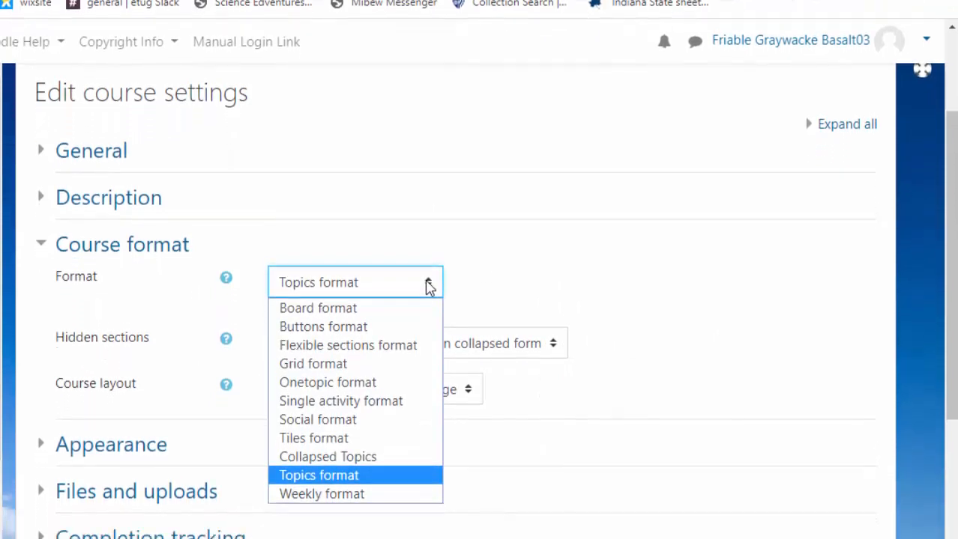
pyautogui.click(351, 447)
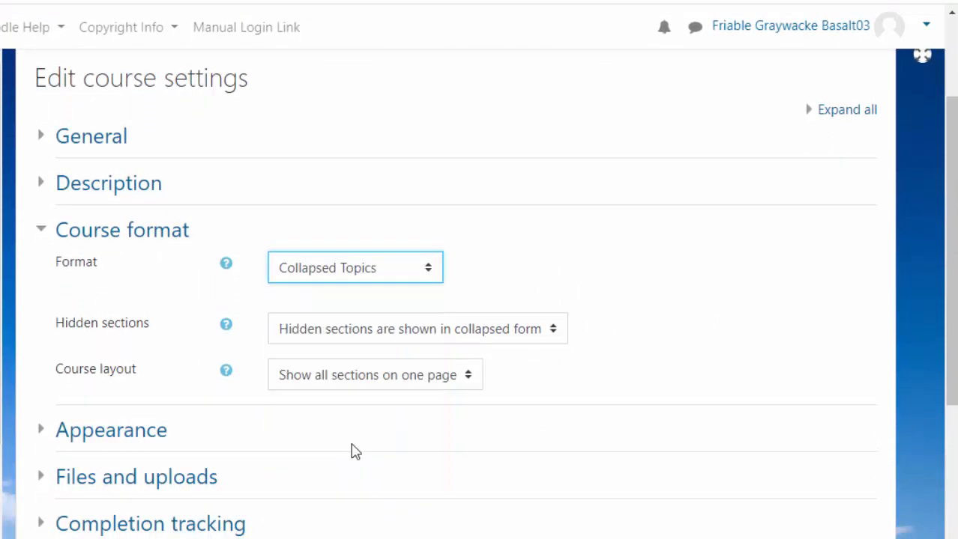
# Set the number of sections to 4 and choose Vertical as the column orientation
pyautogui.scroll(-5, 353, 449)
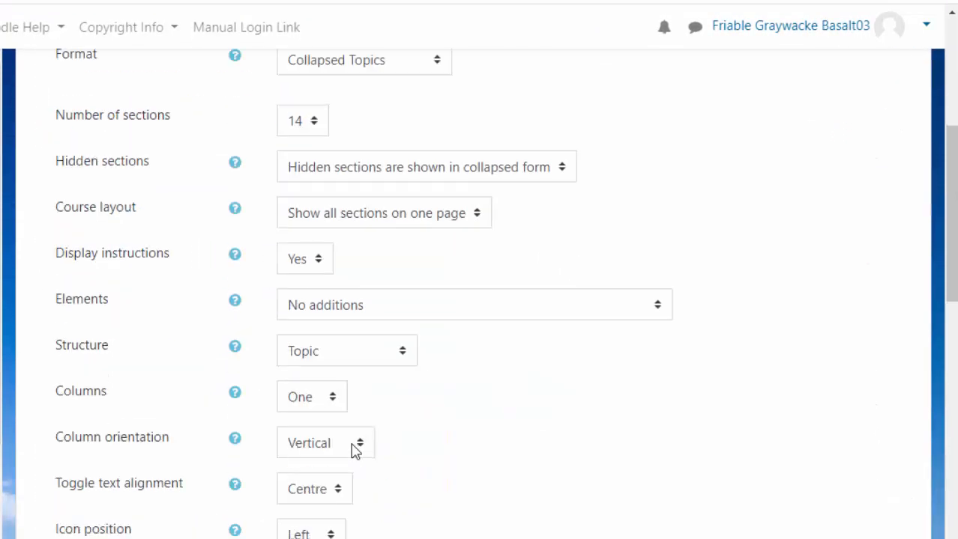
pyautogui.click(305, 122)
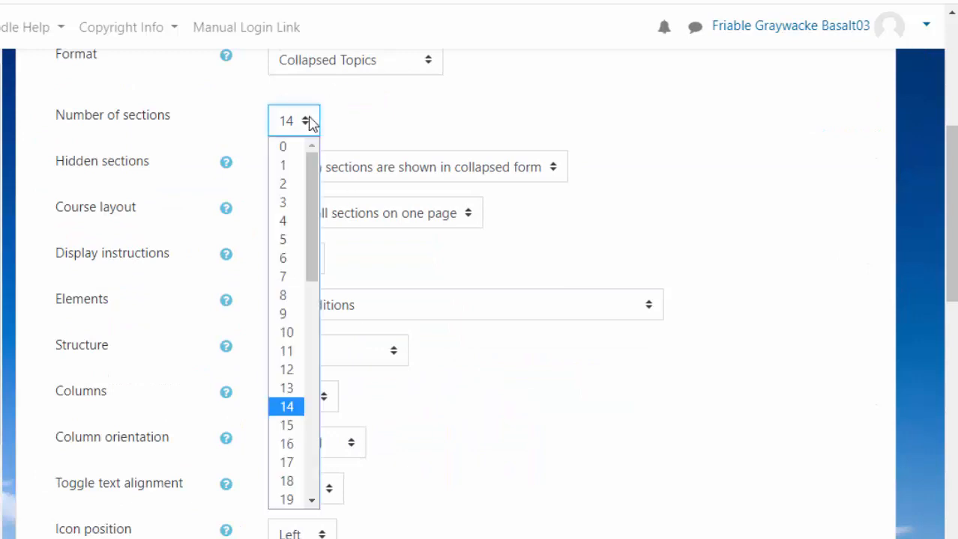
pyautogui.click(284, 222)
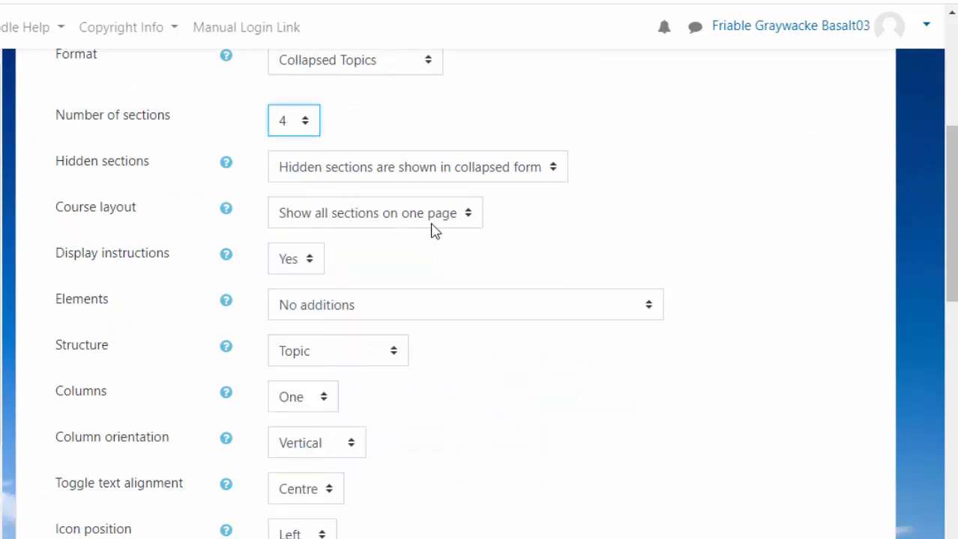
pyautogui.scroll(-2, 456, 266)
pyautogui.click(355, 299)
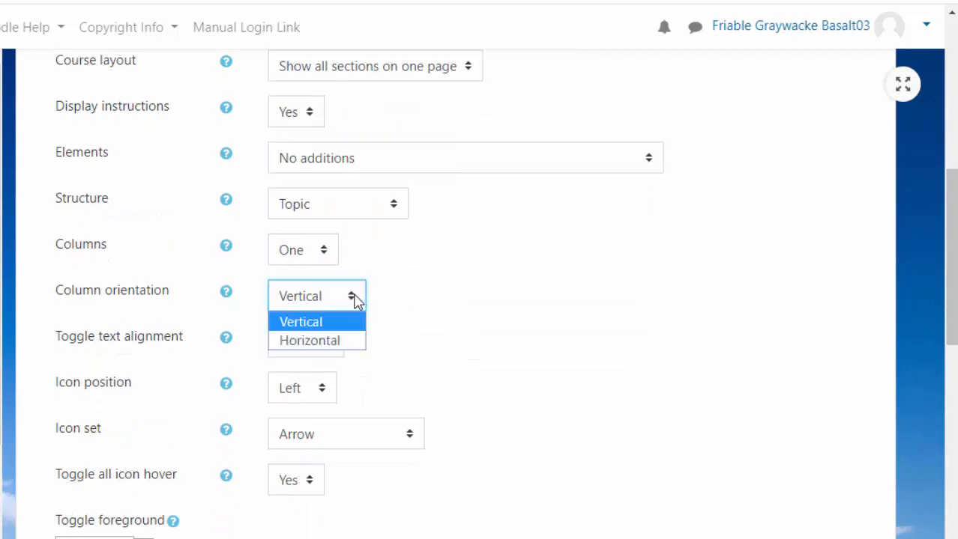
pyautogui.click(328, 328)
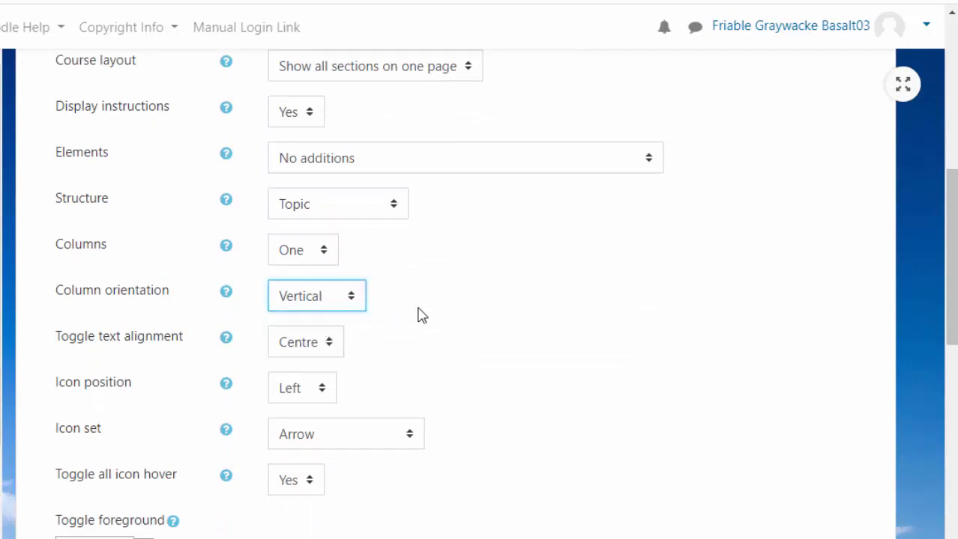
# Save the course settings and display the course page
pyautogui.scroll(-4, 459, 335)
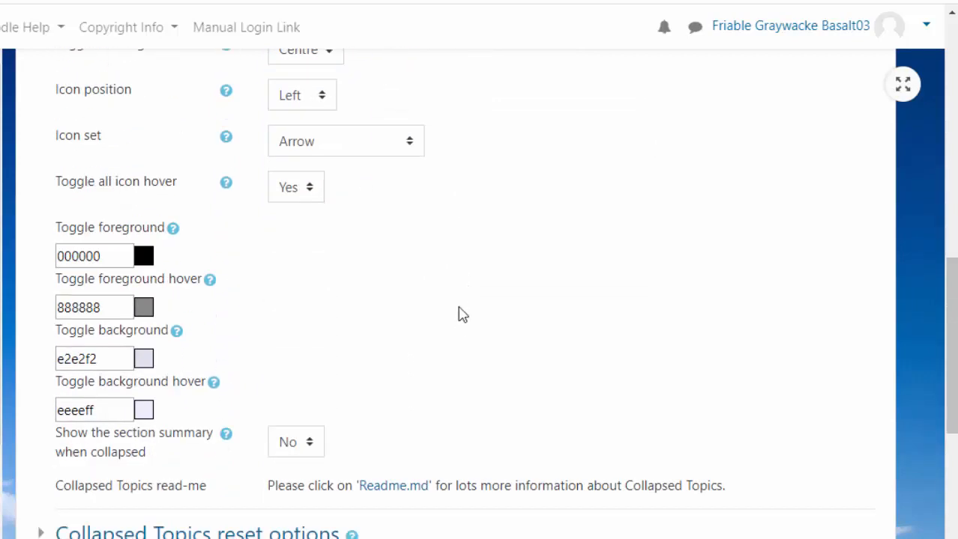
pyautogui.scroll(-6, 492, 265)
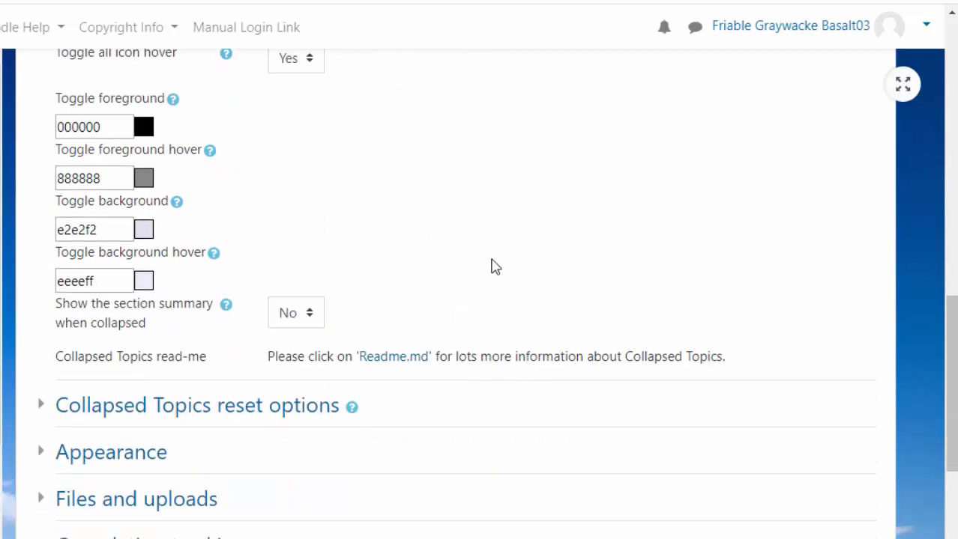
pyautogui.click(358, 401)
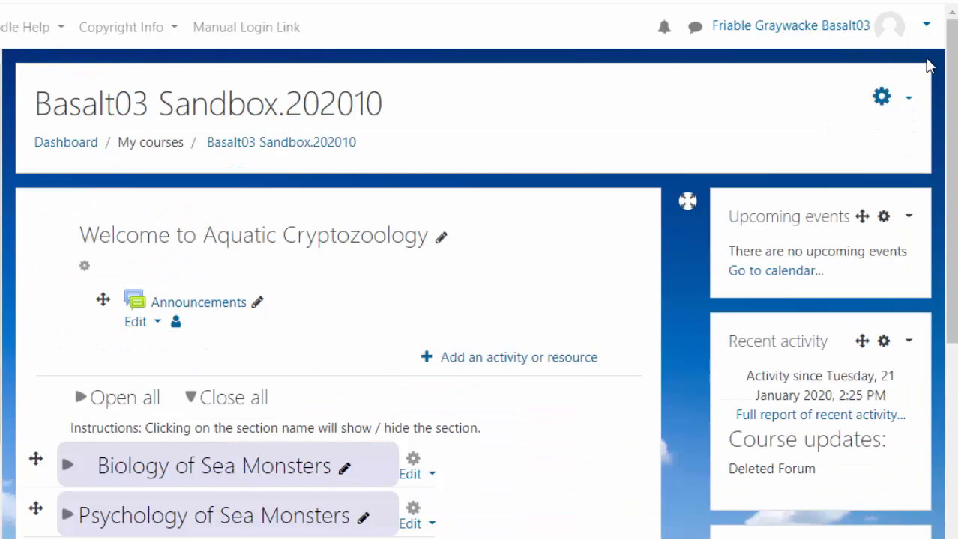
# Turn editing off and look over the collapsed topics on the course page
pyautogui.click(902, 100)
pyautogui.click(765, 166)
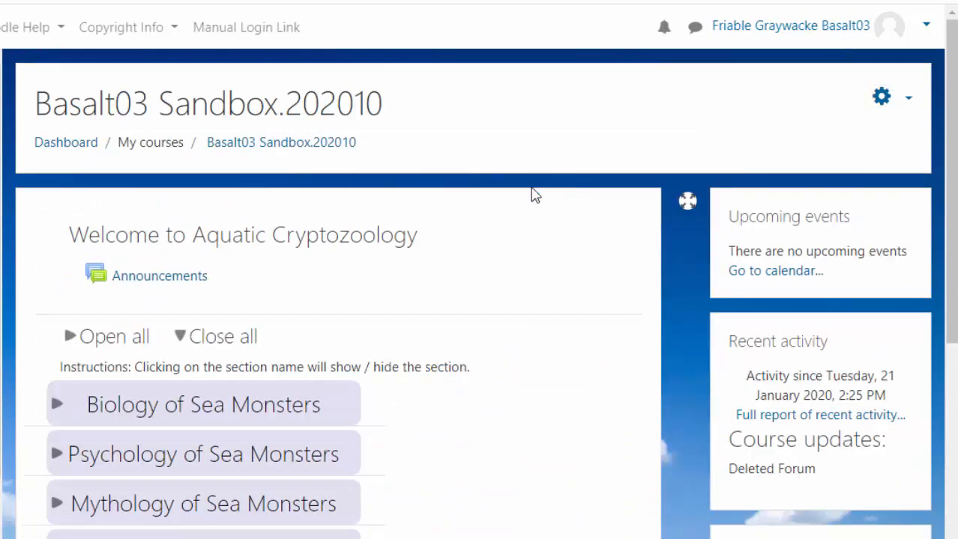
pyautogui.scroll(-4, 524, 225)
pyautogui.scroll(2, 519, 261)
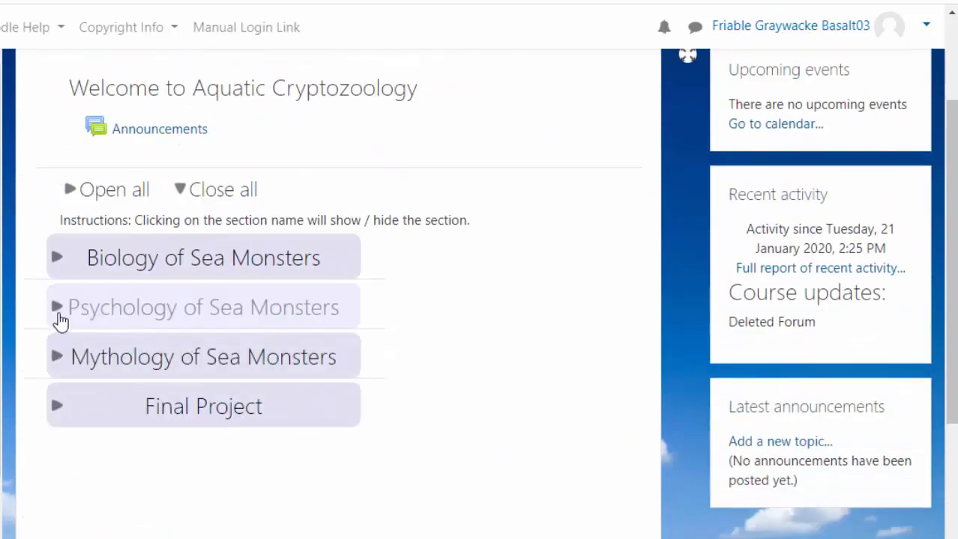
# Expand and collapse the "Psychology of Sea Monsters" and "Mythology of Sea Monsters" sections to test the toggles
pyautogui.click(58, 321)
pyautogui.click(59, 322)
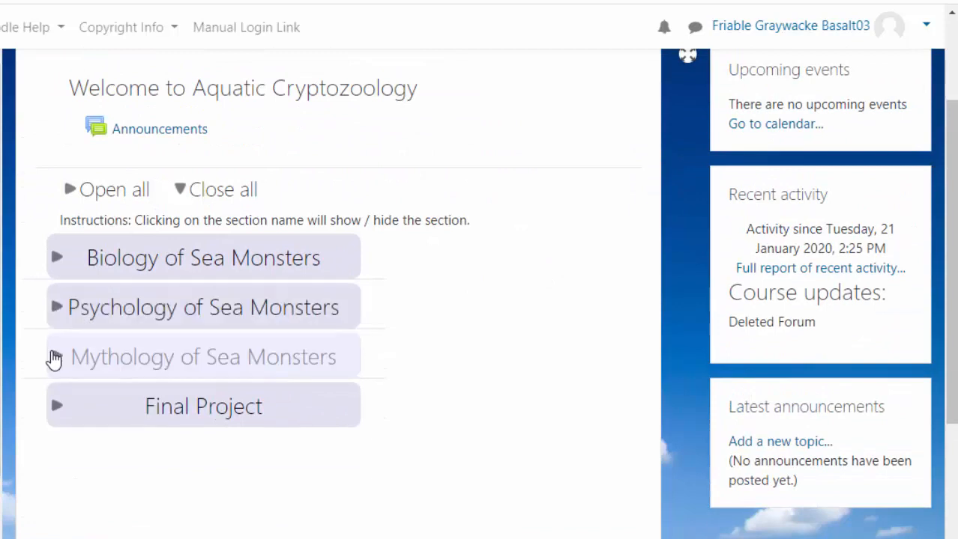
pyautogui.click(62, 356)
pyautogui.click(63, 356)
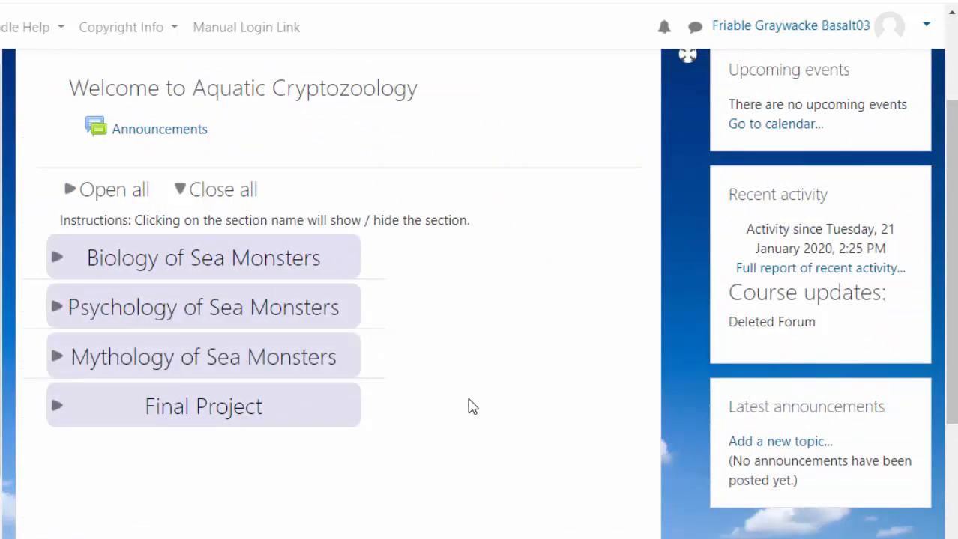
# Reopen the course's edit settings, collapse General and Description, and expand the Course format section
pyautogui.scroll(2, 472, 407)
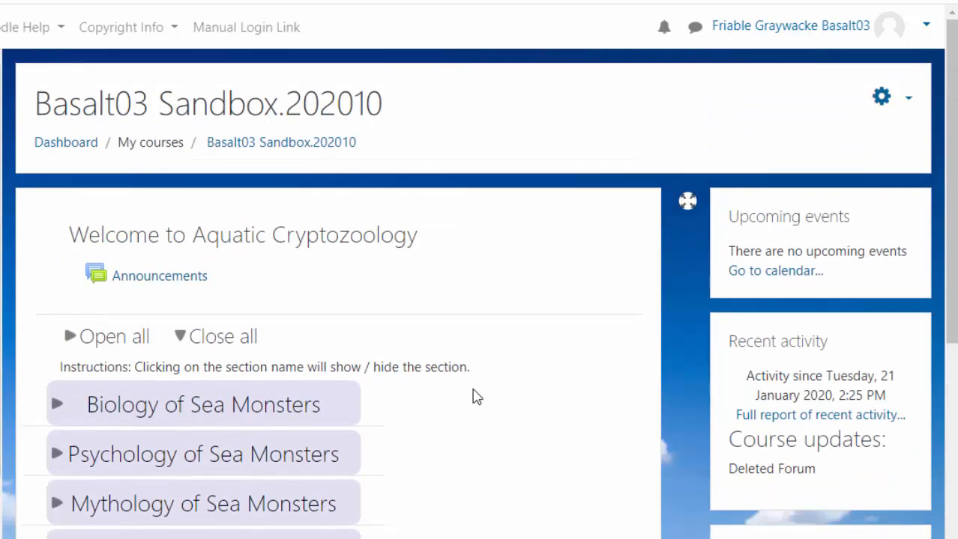
pyautogui.click(910, 100)
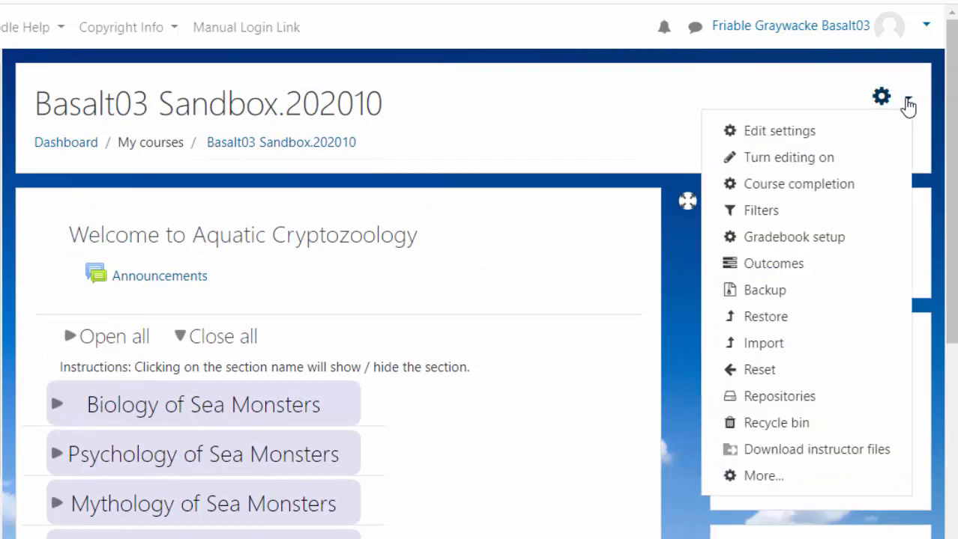
pyautogui.click(782, 134)
pyautogui.click(42, 288)
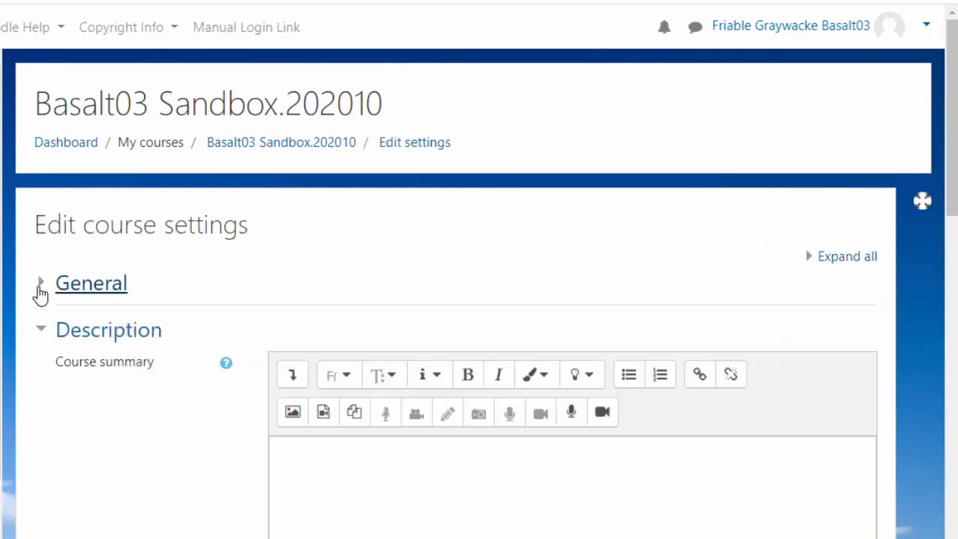
pyautogui.click(39, 332)
pyautogui.click(45, 379)
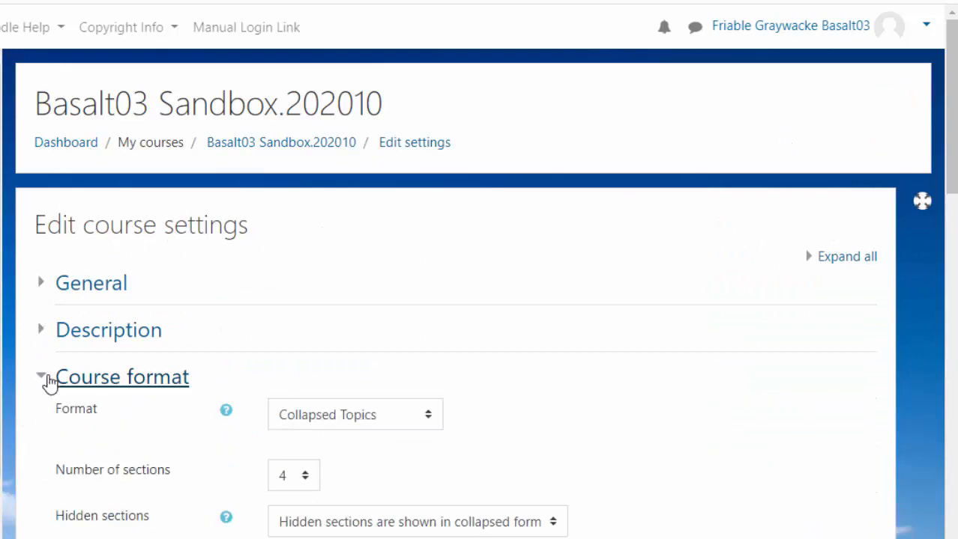
# Change the course format to Onetopic format
pyautogui.scroll(-4, 258, 356)
pyautogui.click(430, 121)
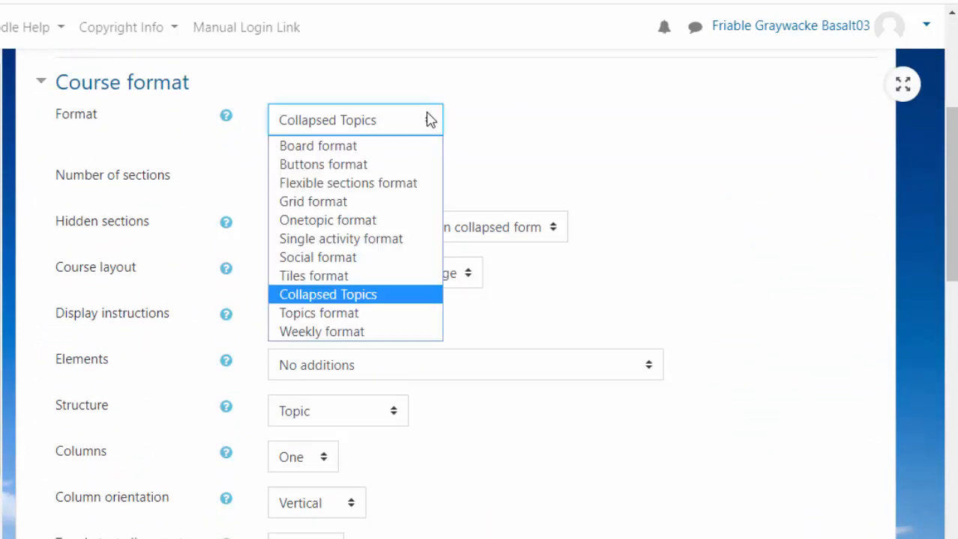
pyautogui.click(314, 222)
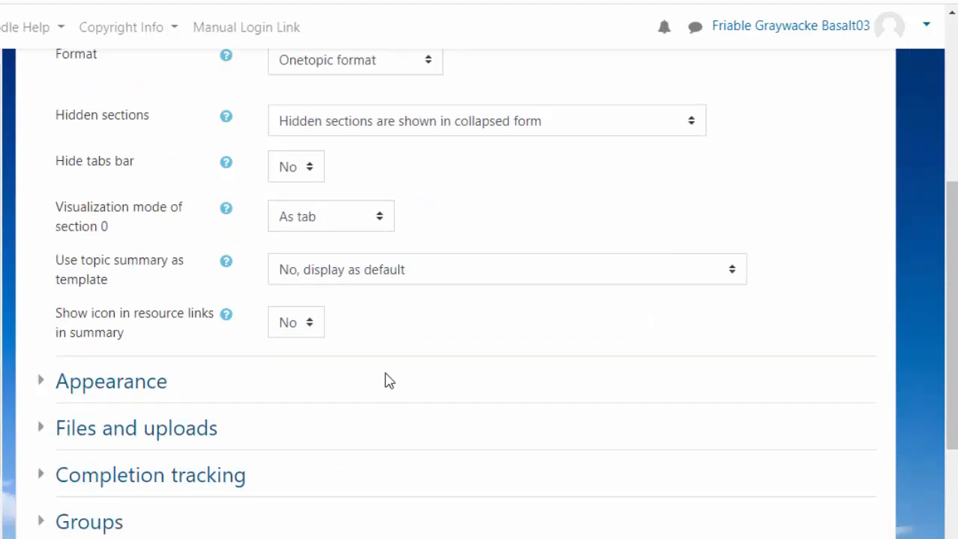
# Save the Onetopic format and switch between the course's section tabs to try out the tabbed layout
pyautogui.scroll(-5, 389, 381)
pyautogui.click(358, 392)
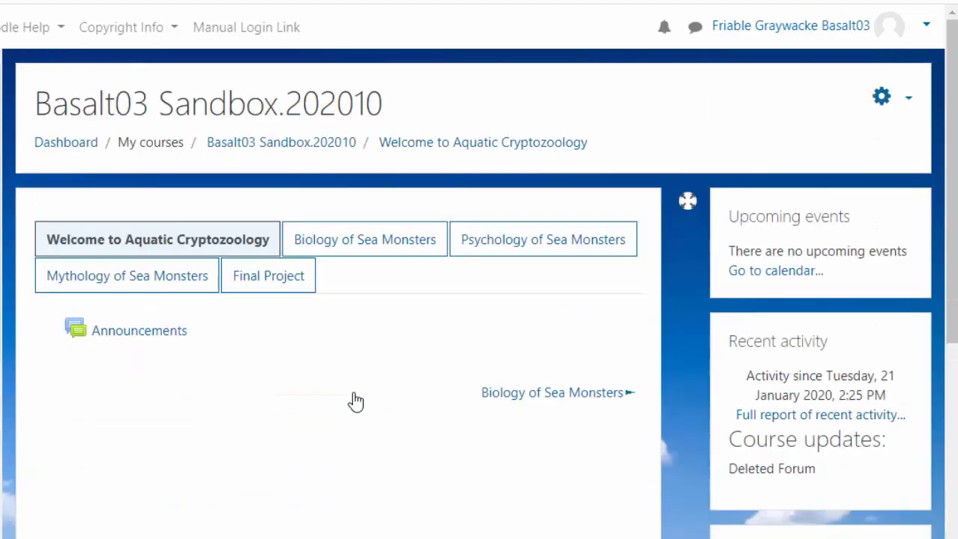
pyautogui.click(410, 240)
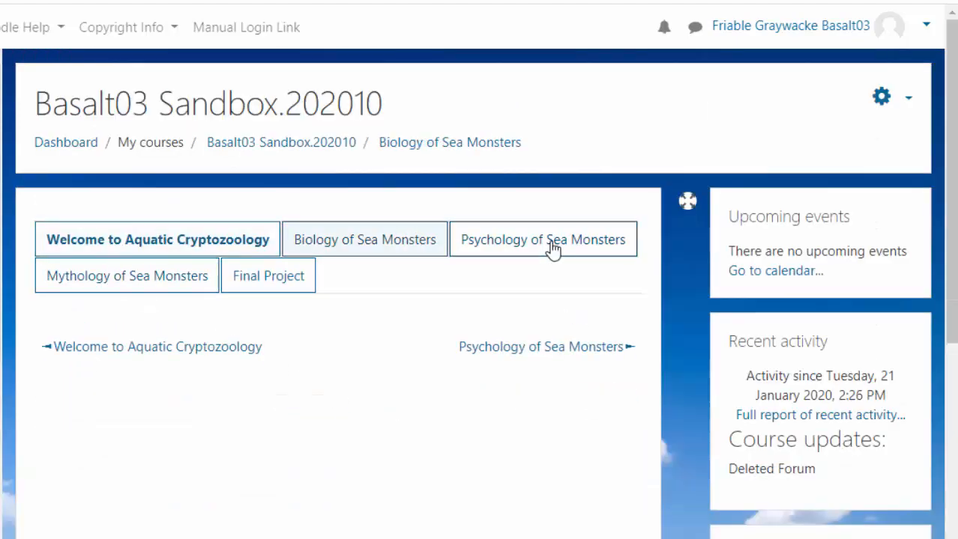
pyautogui.click(270, 279)
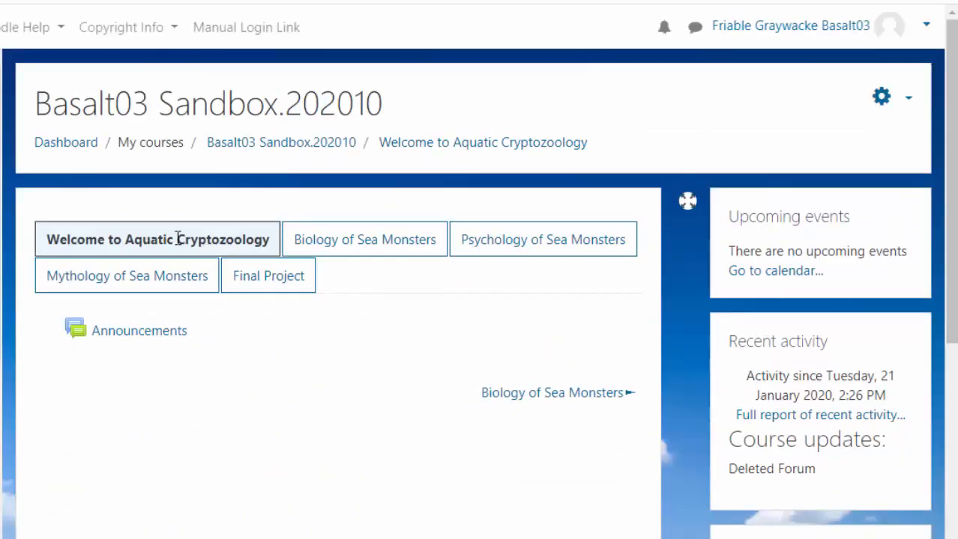
# Reopen the course's edit settings, change the course format to Tiles format, and save
pyautogui.click(908, 99)
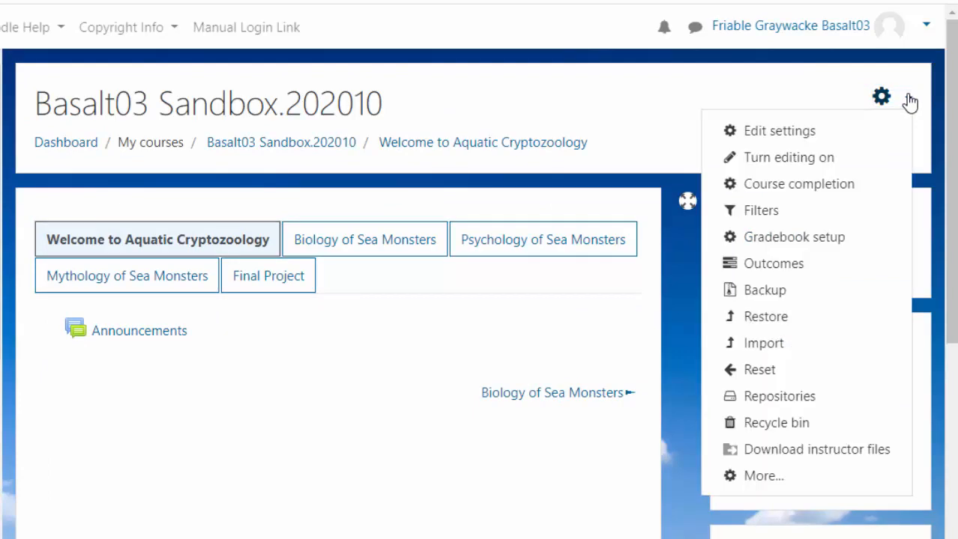
pyautogui.click(789, 135)
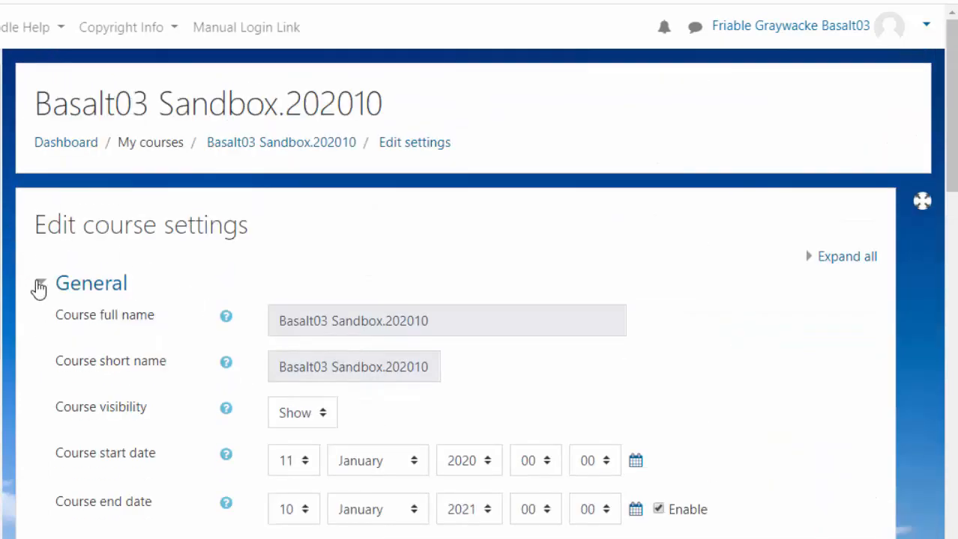
pyautogui.click(39, 289)
pyautogui.click(39, 332)
pyautogui.click(40, 378)
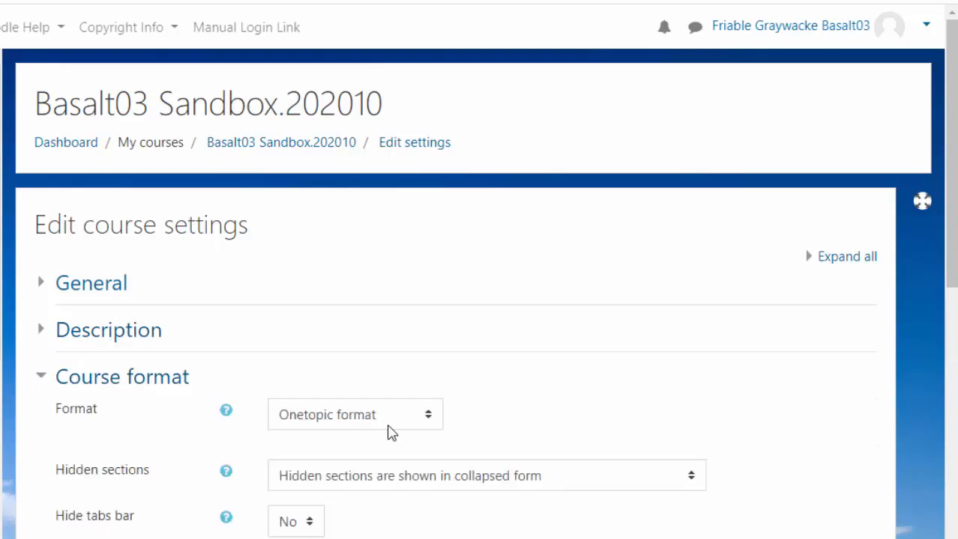
pyautogui.click(435, 425)
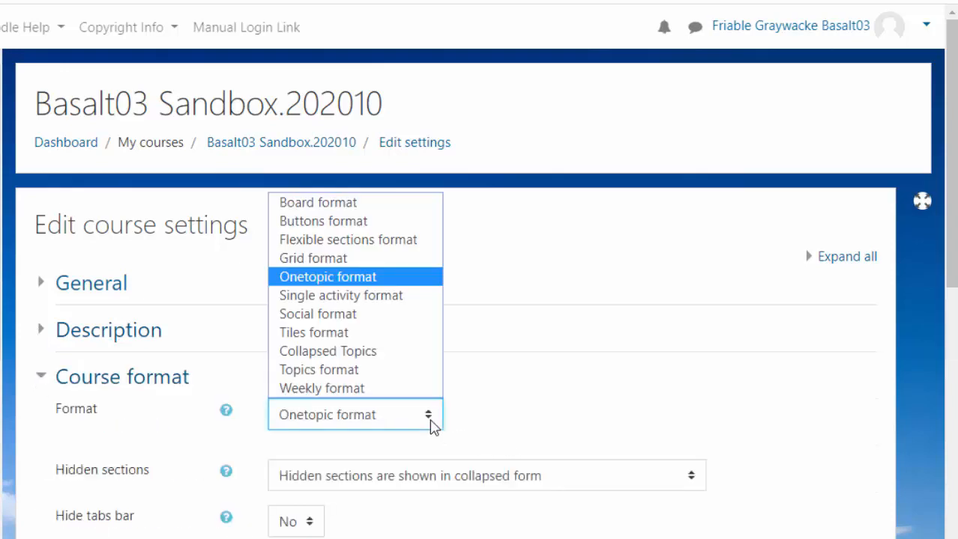
pyautogui.click(331, 332)
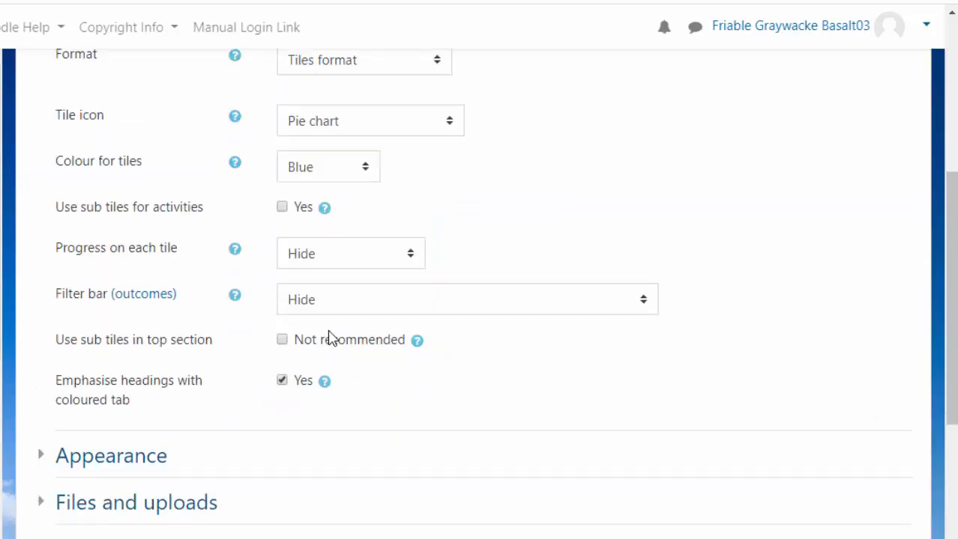
pyautogui.scroll(-5, 323, 375)
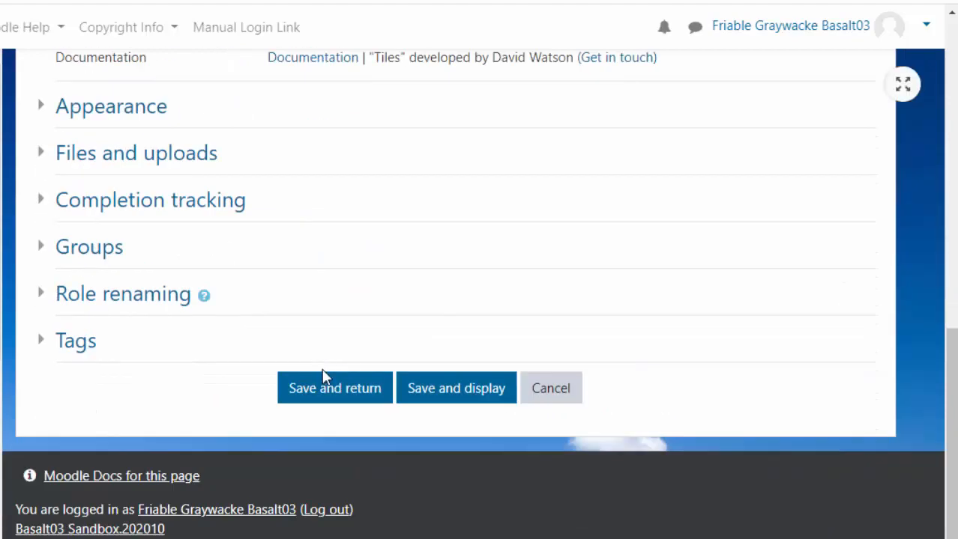
pyautogui.click(327, 387)
# Dismiss the data preference dialog and open the Biology, Mythology, Final Project and Psychology tiles to examine the layout
pyautogui.scroll(-5, 326, 388)
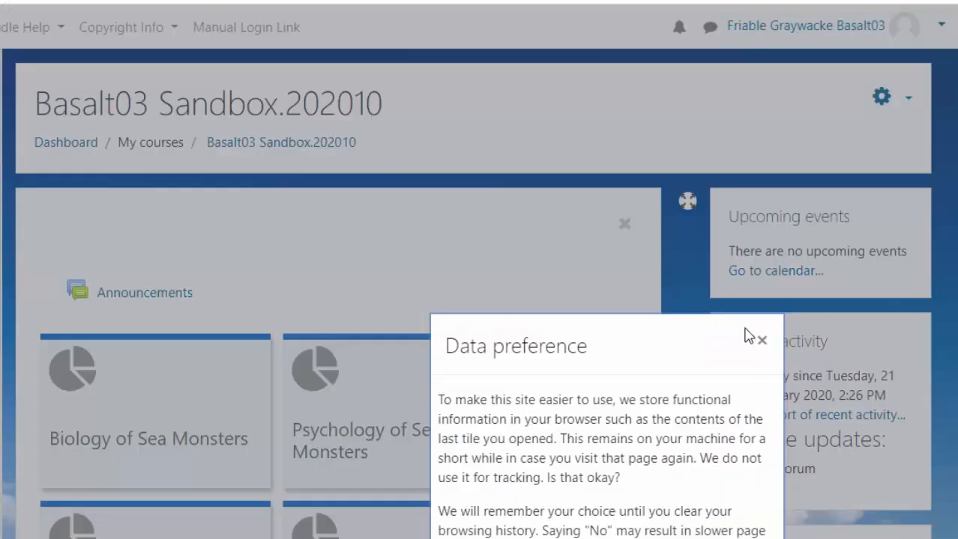
pyautogui.click(760, 340)
pyautogui.scroll(-2, 611, 290)
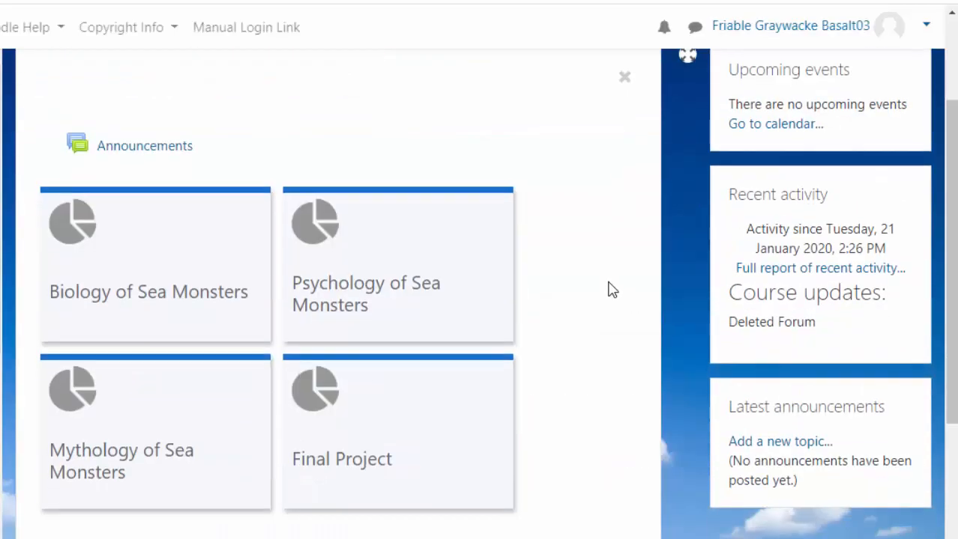
pyautogui.click(104, 243)
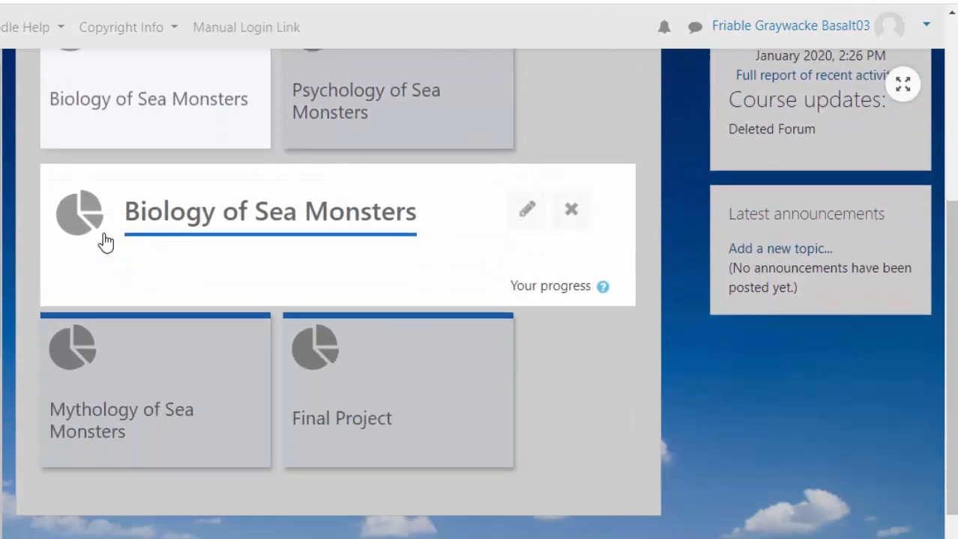
pyautogui.click(152, 412)
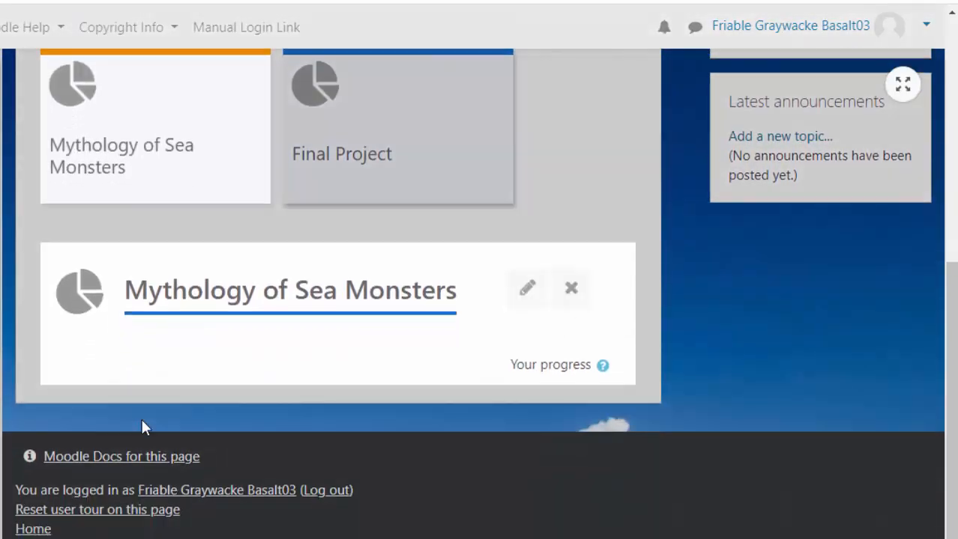
pyautogui.click(437, 188)
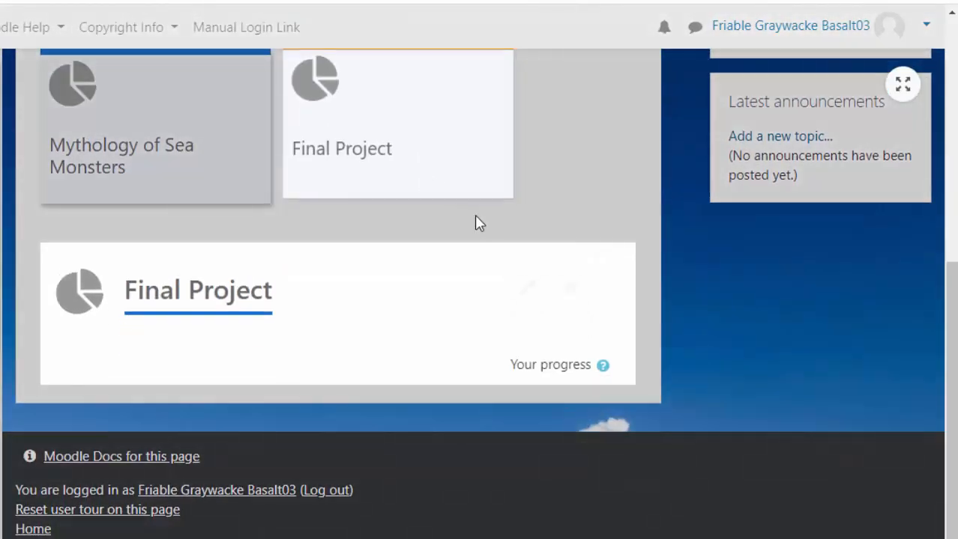
pyautogui.scroll(4, 476, 218)
pyautogui.click(406, 255)
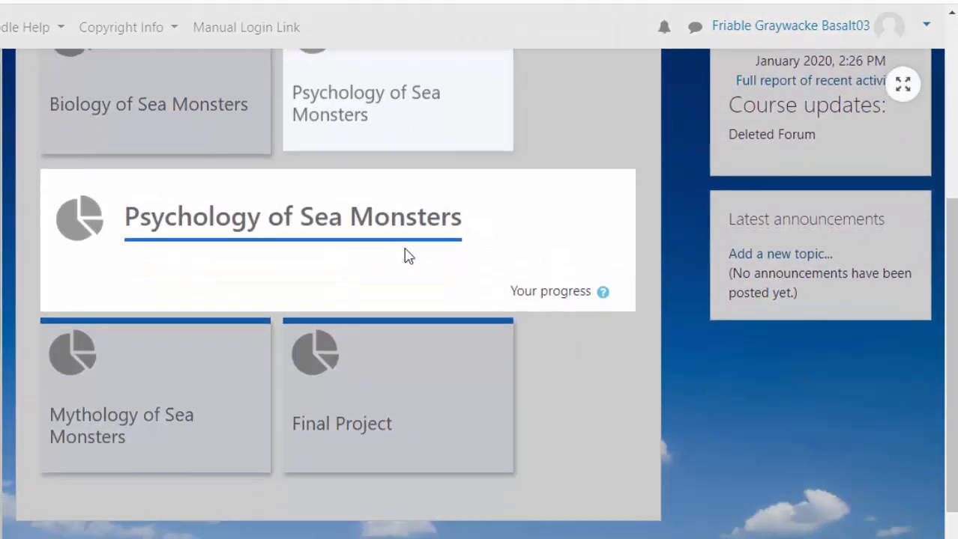
# Return to the course's edit settings, change the course format from Tiles to Grid format, and save
pyautogui.scroll(6, 408, 248)
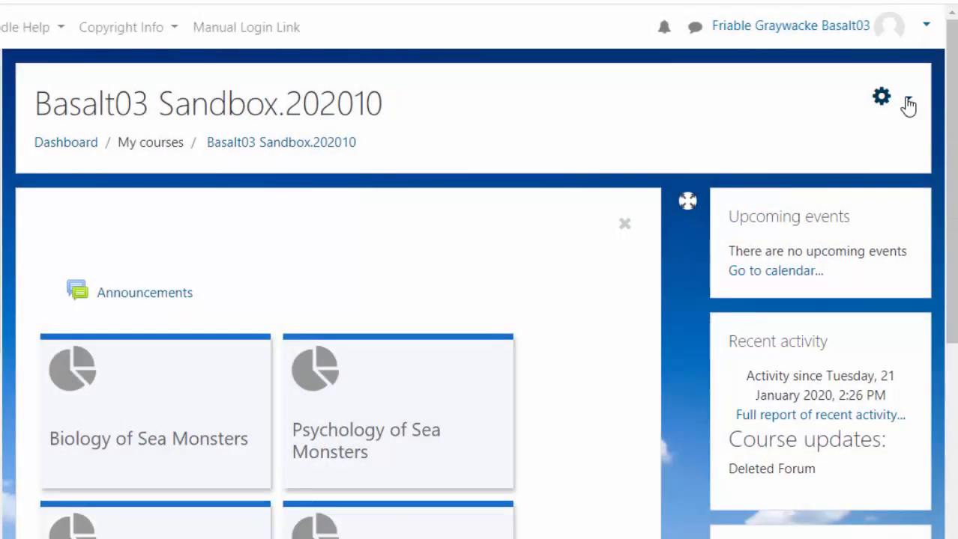
pyautogui.click(905, 102)
pyautogui.click(745, 134)
pyautogui.click(45, 278)
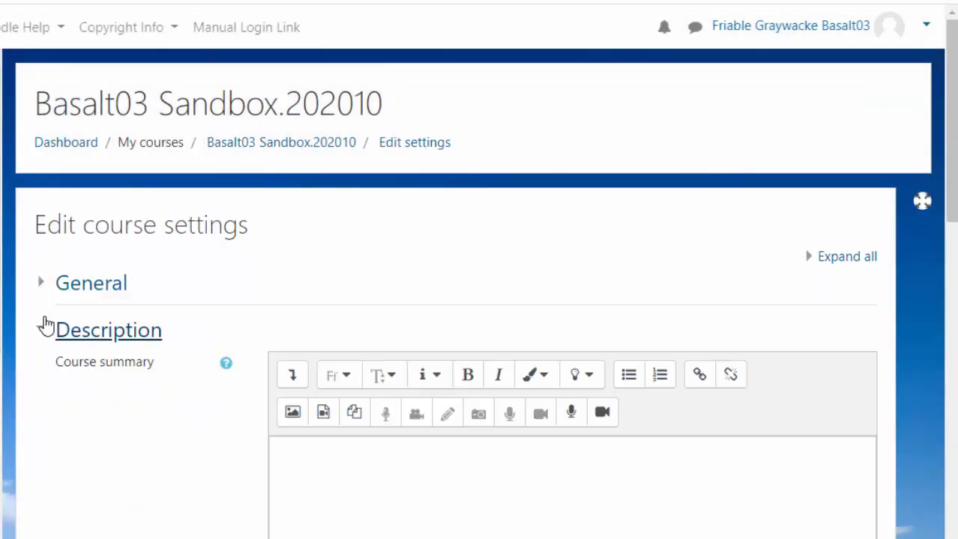
pyautogui.click(42, 328)
pyautogui.click(41, 382)
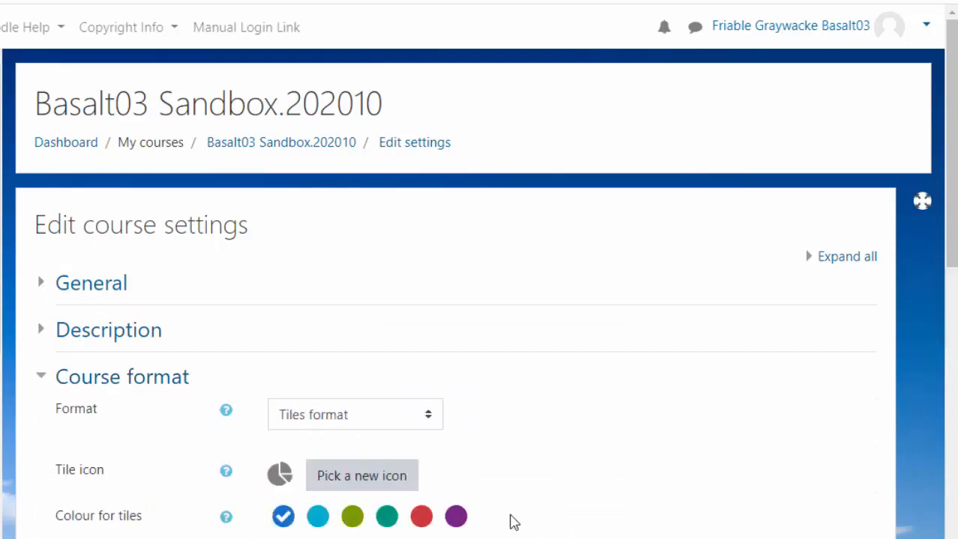
pyautogui.click(425, 417)
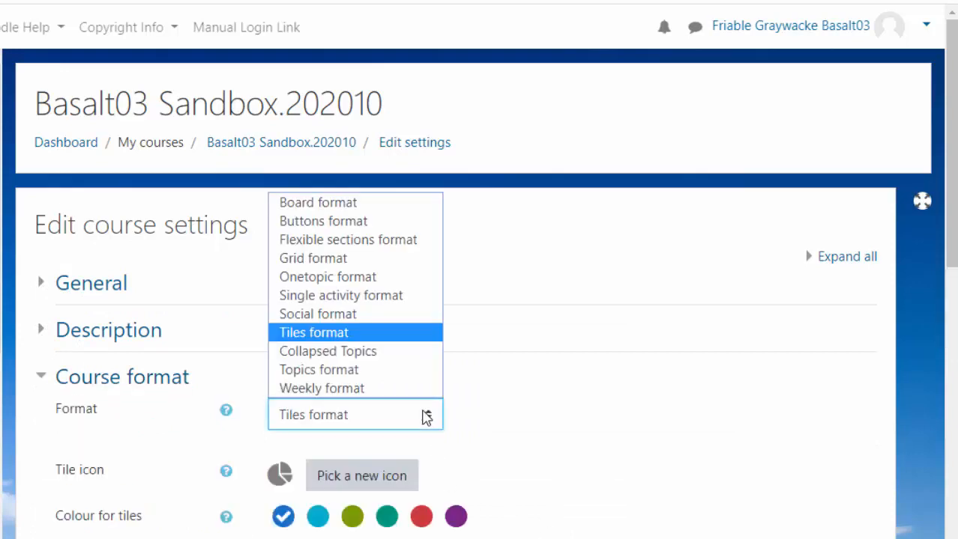
pyautogui.click(335, 259)
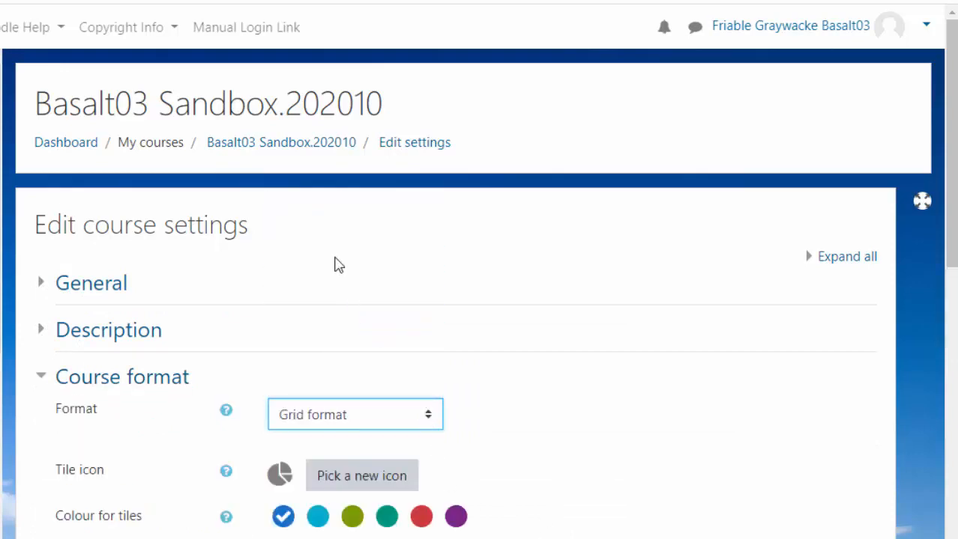
pyautogui.scroll(-12, 368, 359)
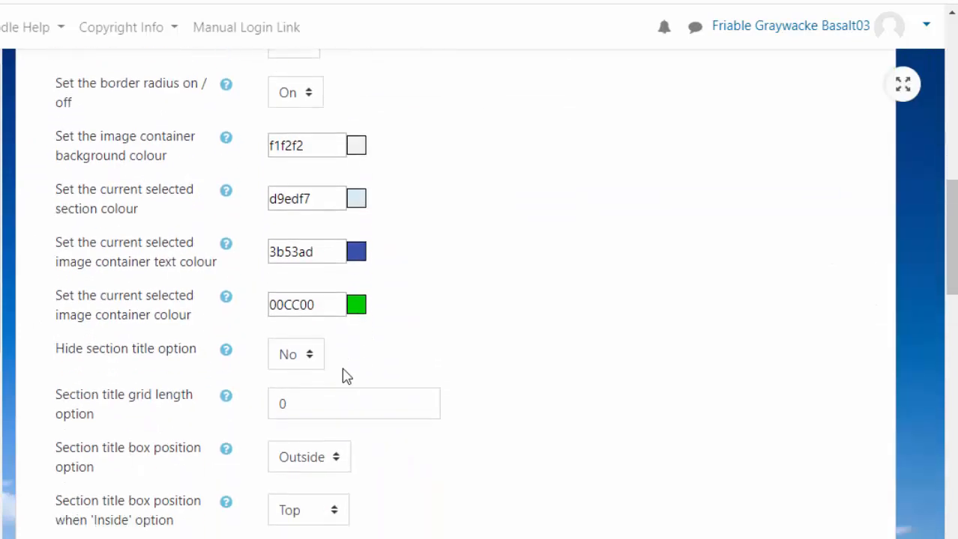
pyautogui.scroll(-5, 345, 370)
pyautogui.scroll(-6, 315, 408)
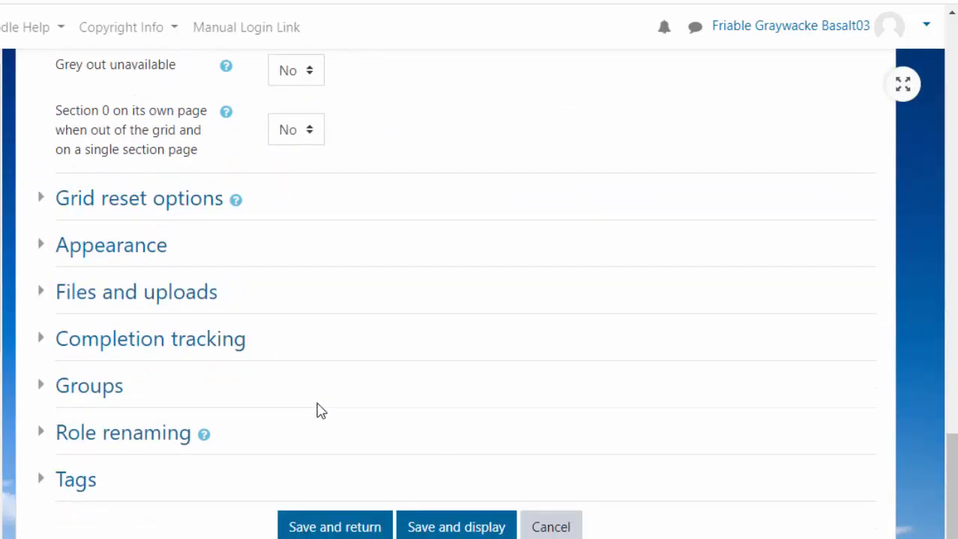
pyautogui.click(337, 526)
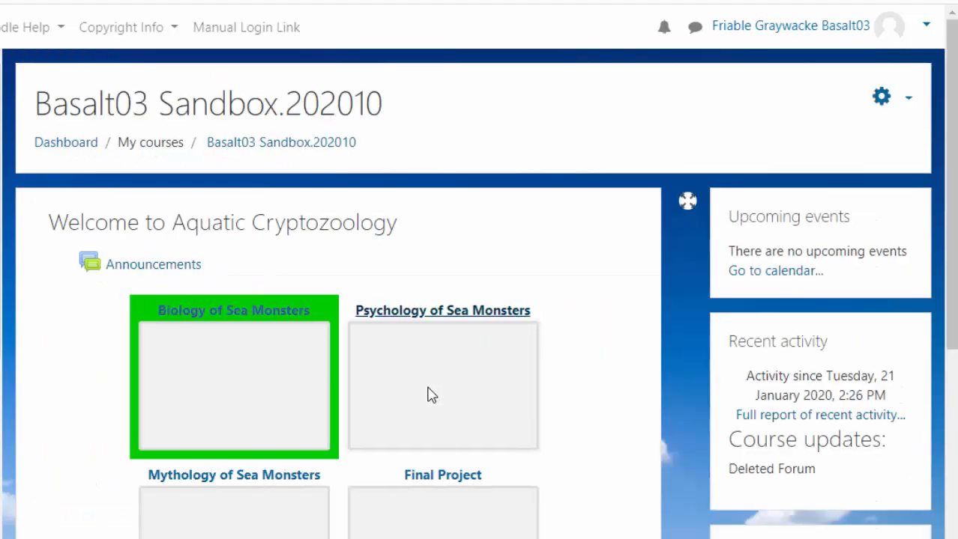
# Open and close the "Psychology of Sea Monsters" and "Mythology of Sea Monsters" grid boxes to view their pop-ups
pyautogui.click(478, 377)
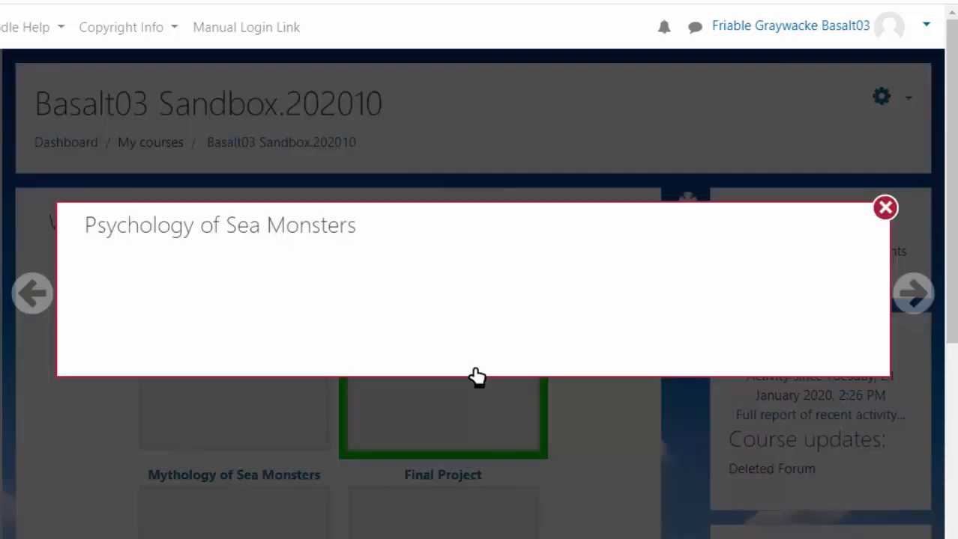
pyautogui.click(884, 210)
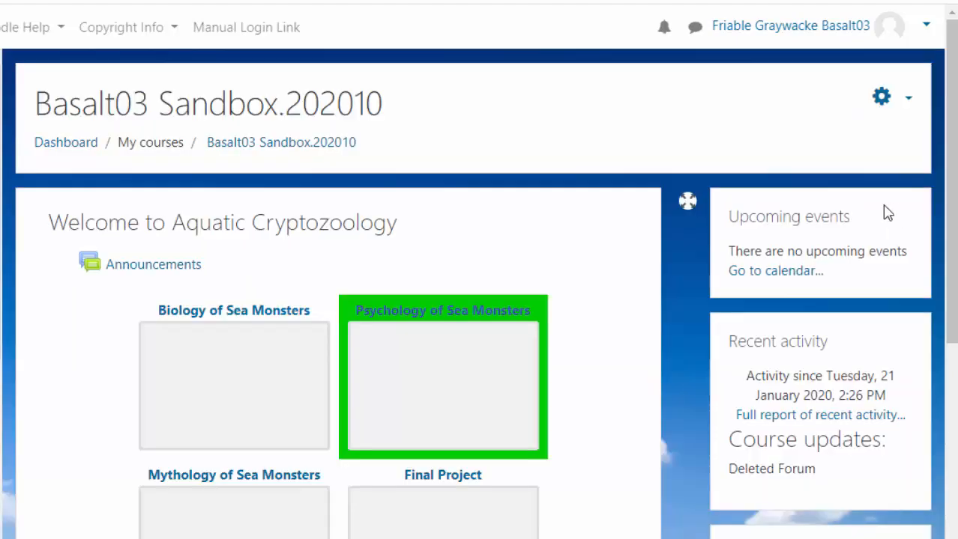
pyautogui.click(217, 529)
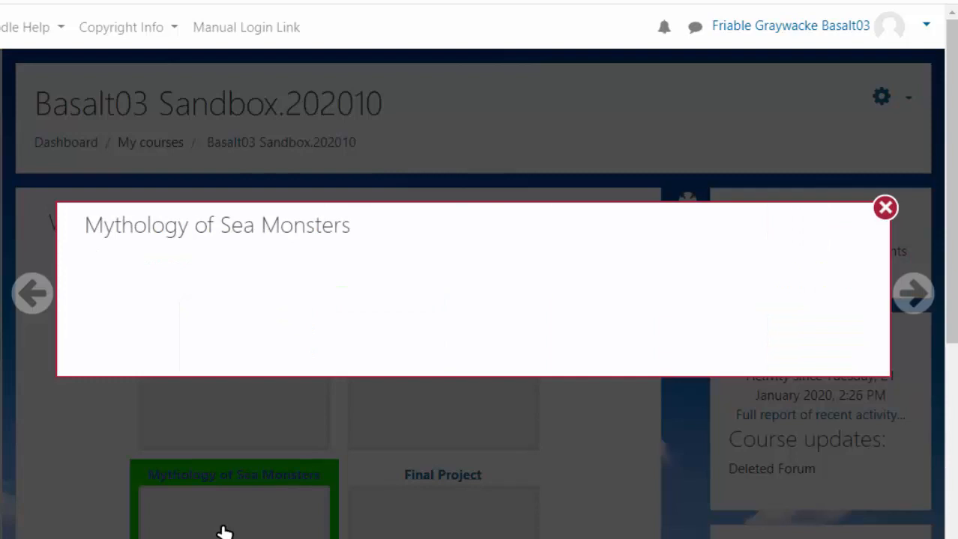
pyautogui.click(885, 209)
# Set the course format to Collapsed Topics in the course's edit settings and save
pyautogui.click(909, 100)
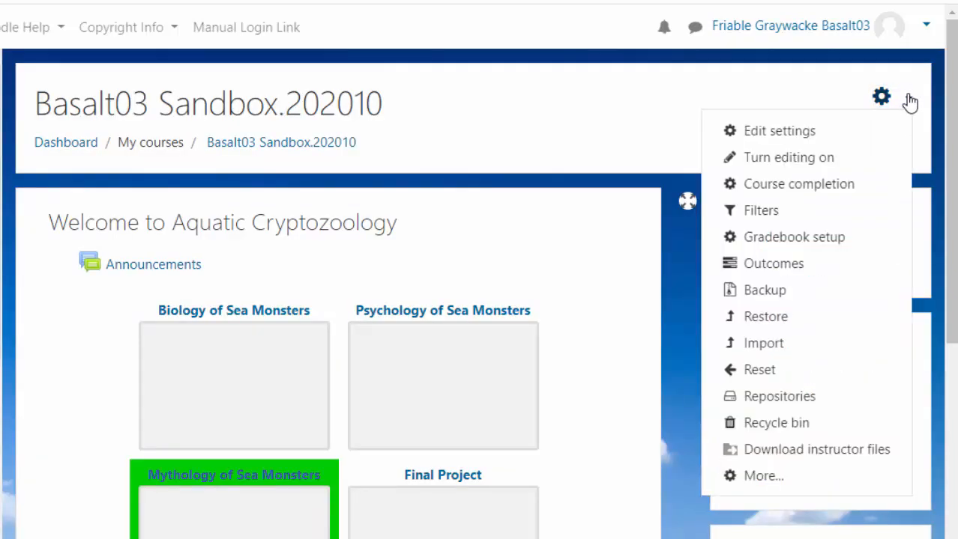
pyautogui.click(807, 133)
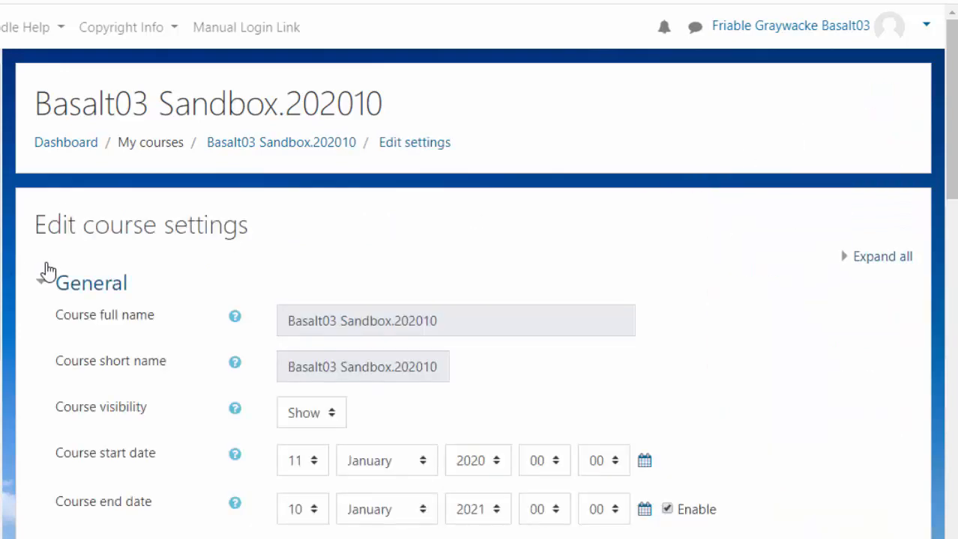
pyautogui.click(40, 287)
pyautogui.click(41, 332)
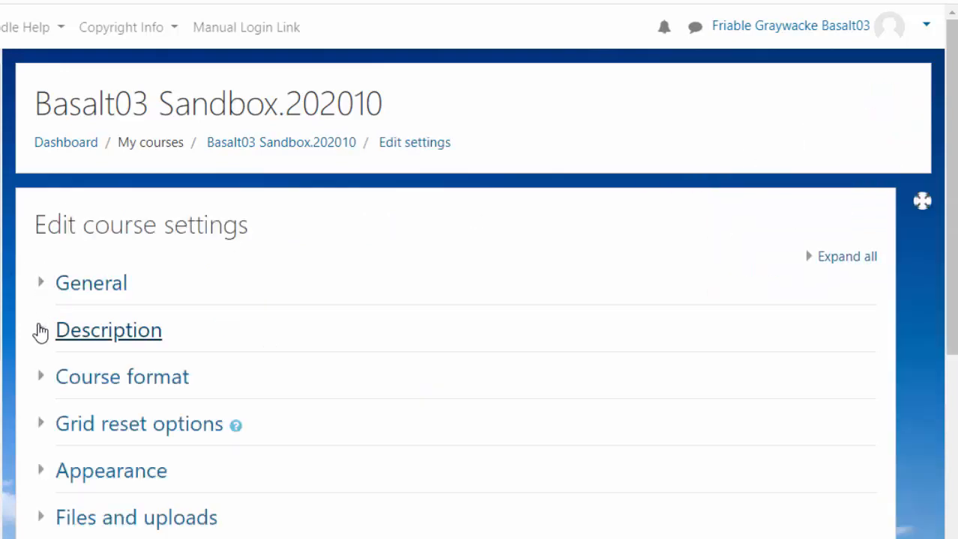
pyautogui.click(39, 377)
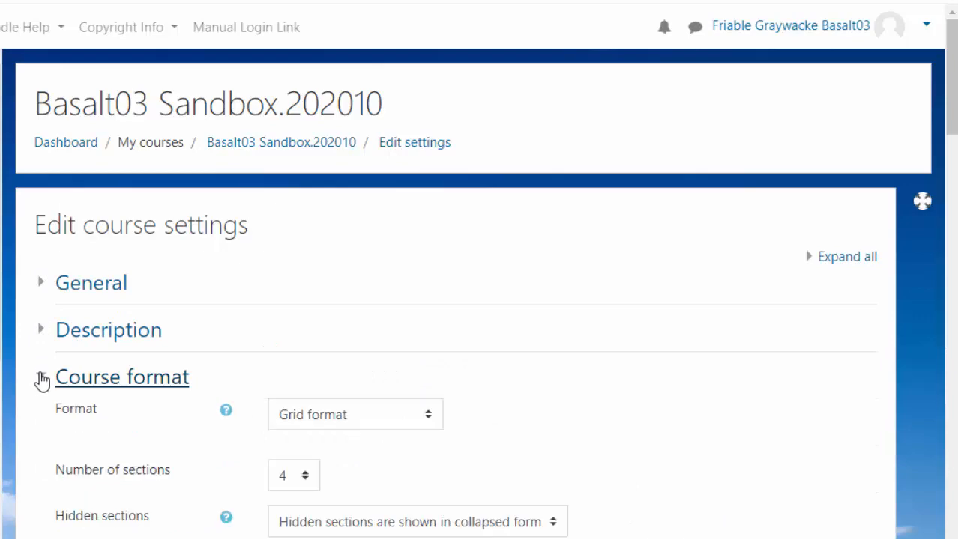
pyautogui.click(427, 420)
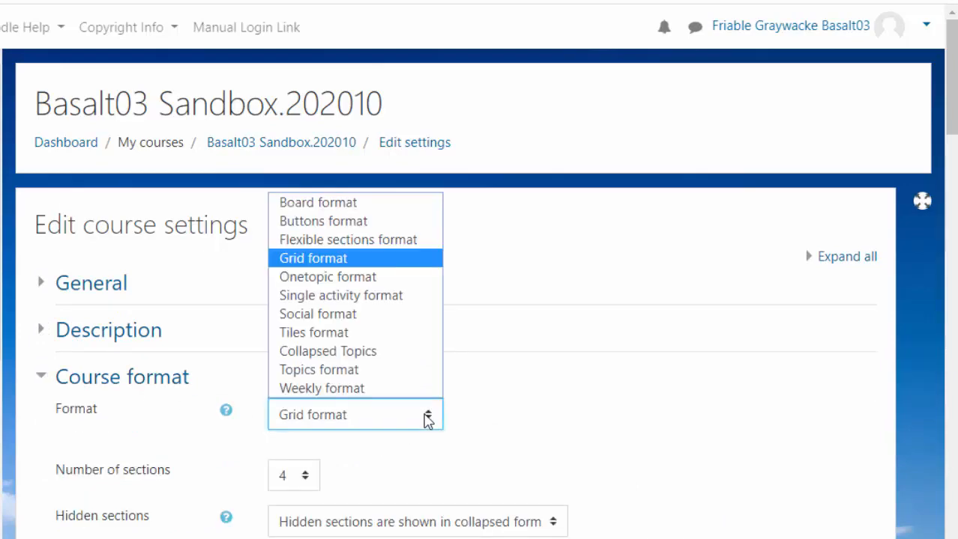
pyautogui.click(345, 355)
pyautogui.scroll(-20, 338, 375)
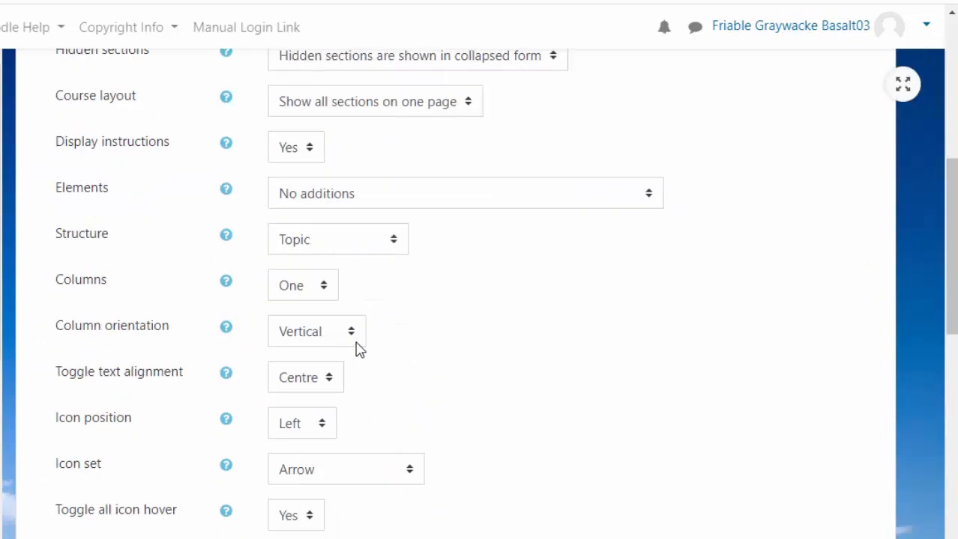
pyautogui.click(345, 390)
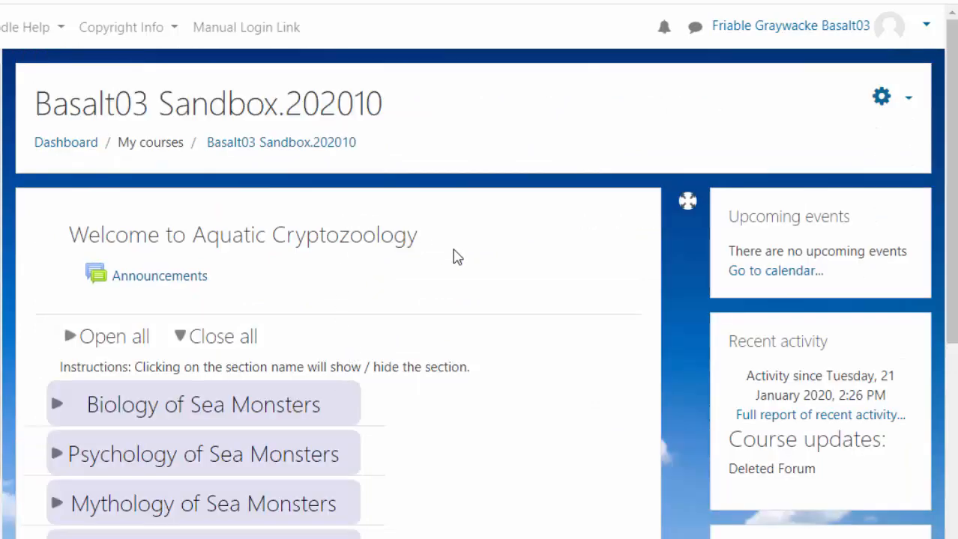
# Expand the "Biology of Sea Monsters" section on the course page to view its content
pyautogui.scroll(-2, 498, 266)
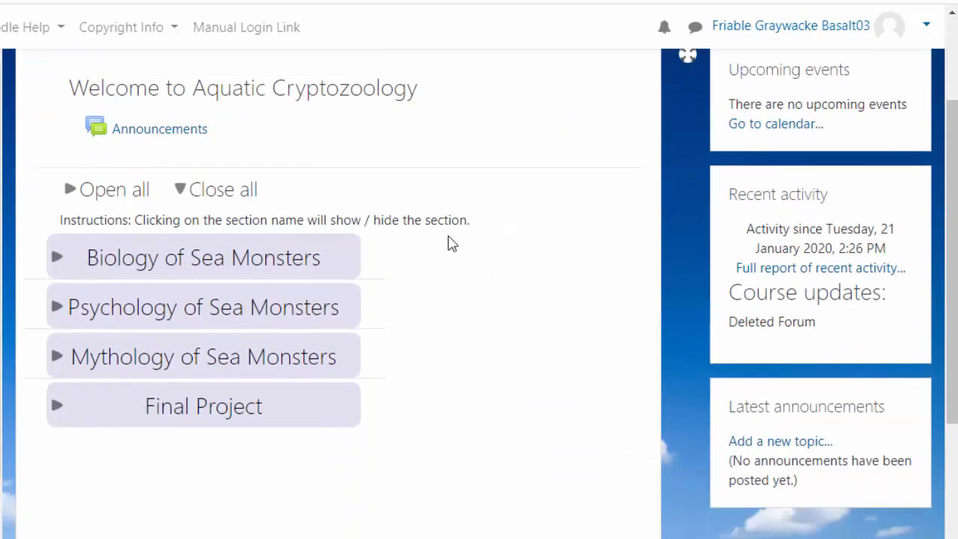
pyautogui.click(58, 259)
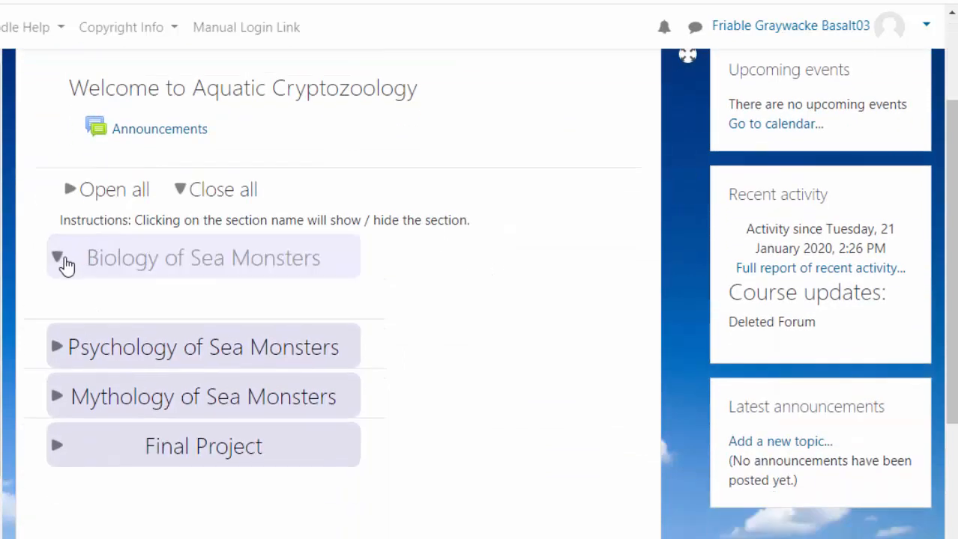
# Collapse the "Biology of Sea Monsters" section and turn editing on for the course
pyautogui.click(66, 262)
pyautogui.scroll(2, 752, 199)
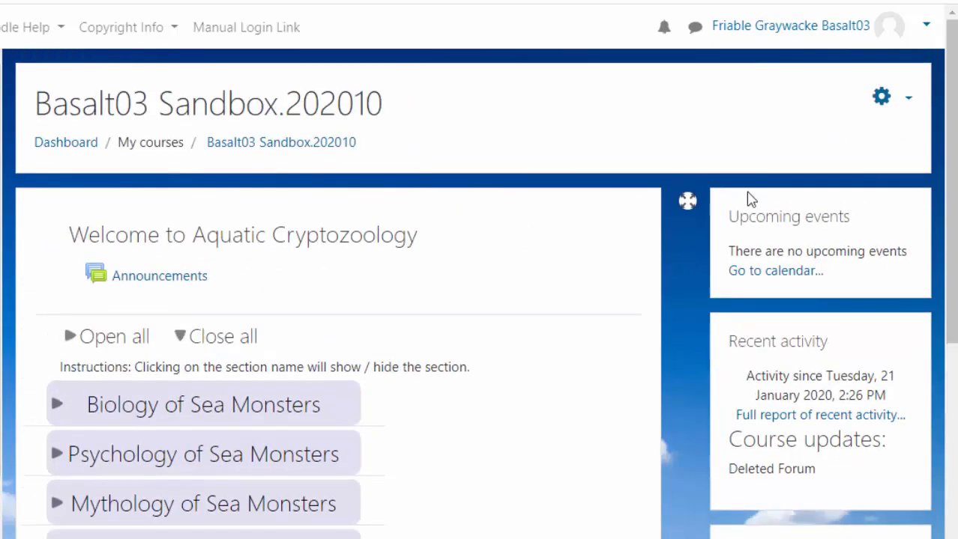
pyautogui.click(909, 100)
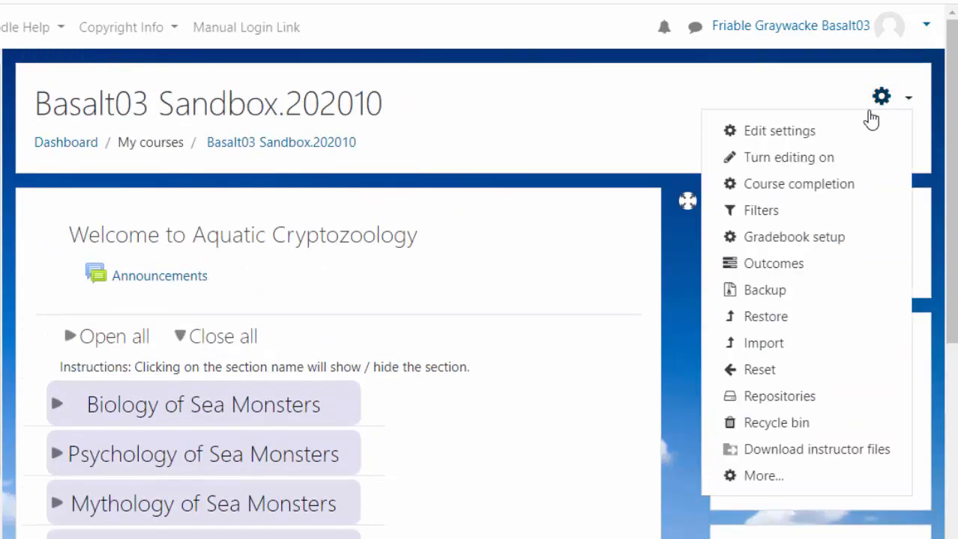
pyautogui.click(811, 171)
pyautogui.scroll(-3, 663, 342)
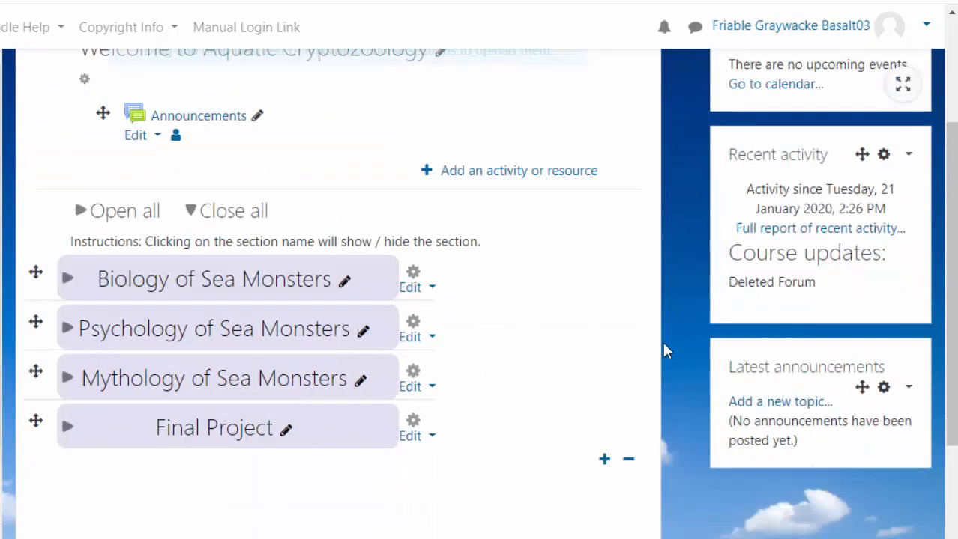
# Expand "Biology of Sea Monsters", open its activity or resource chooser, and look through the activities down to the resources
pyautogui.scroll(2, 670, 343)
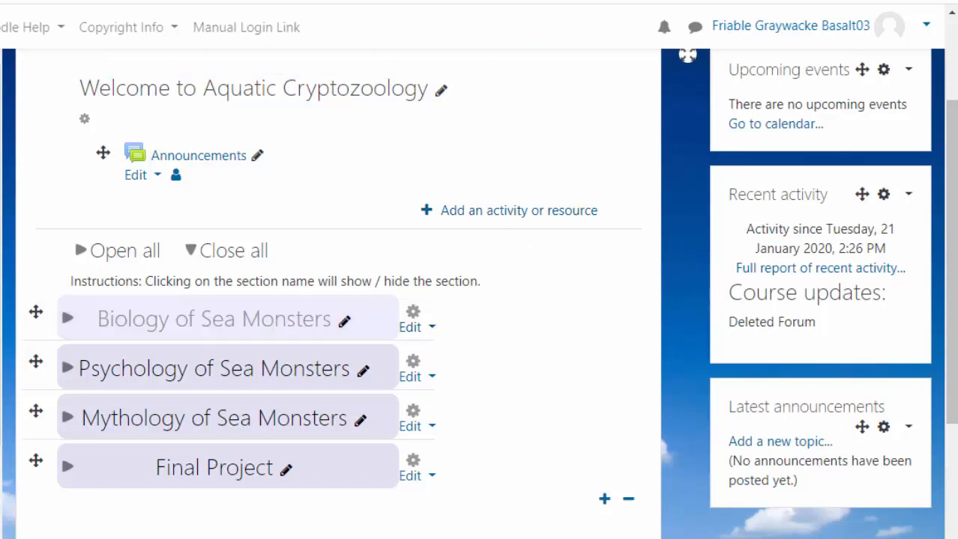
pyautogui.click(67, 319)
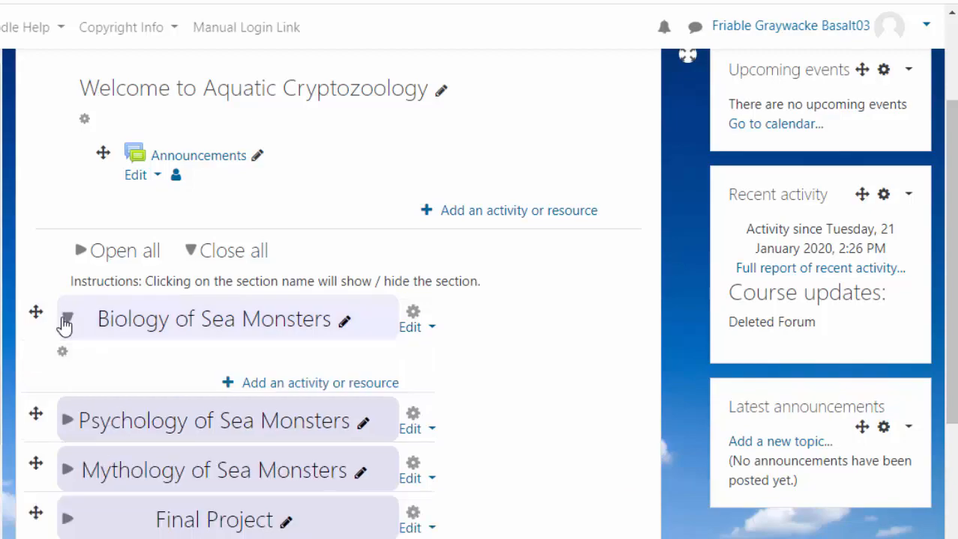
pyautogui.click(365, 384)
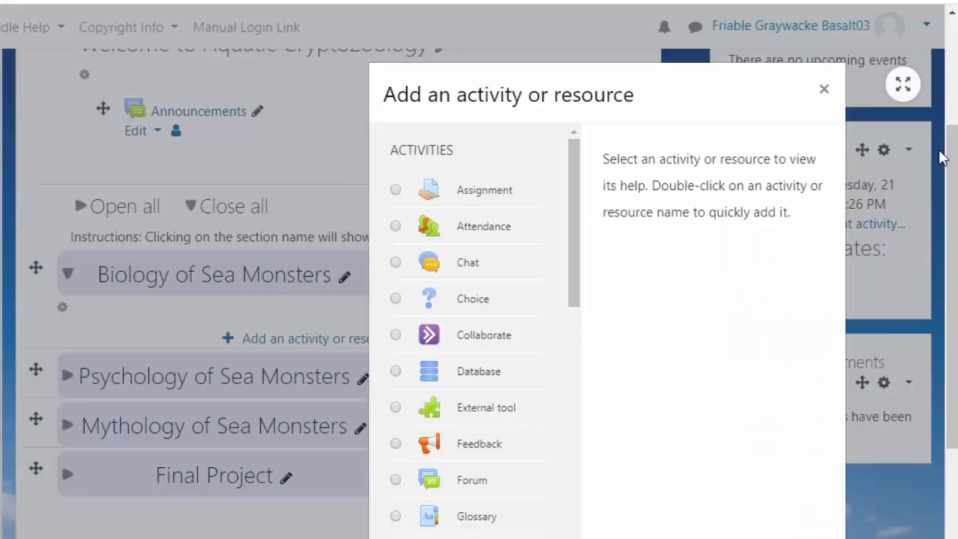
pyautogui.scroll(-2, 942, 158)
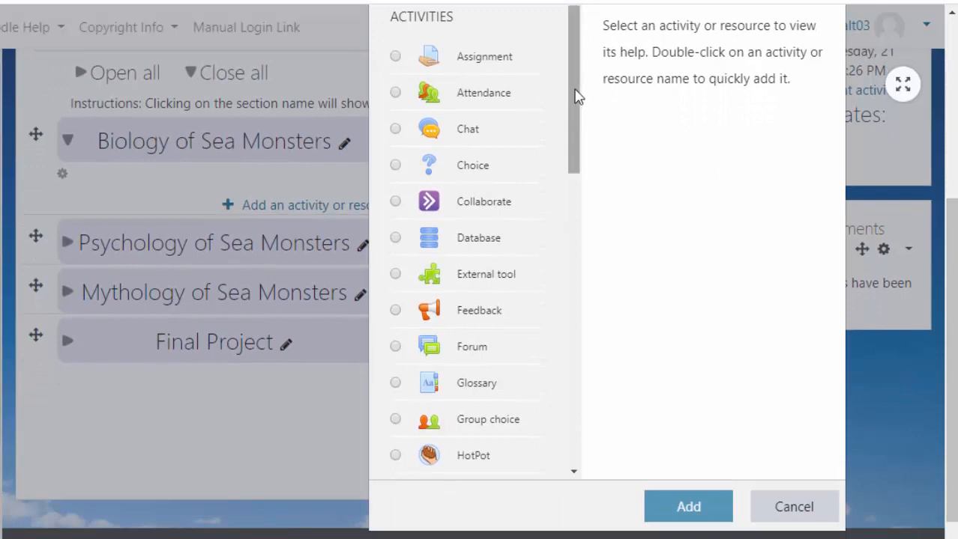
pyautogui.moveTo(576, 96); pyautogui.dragTo(585, 424)
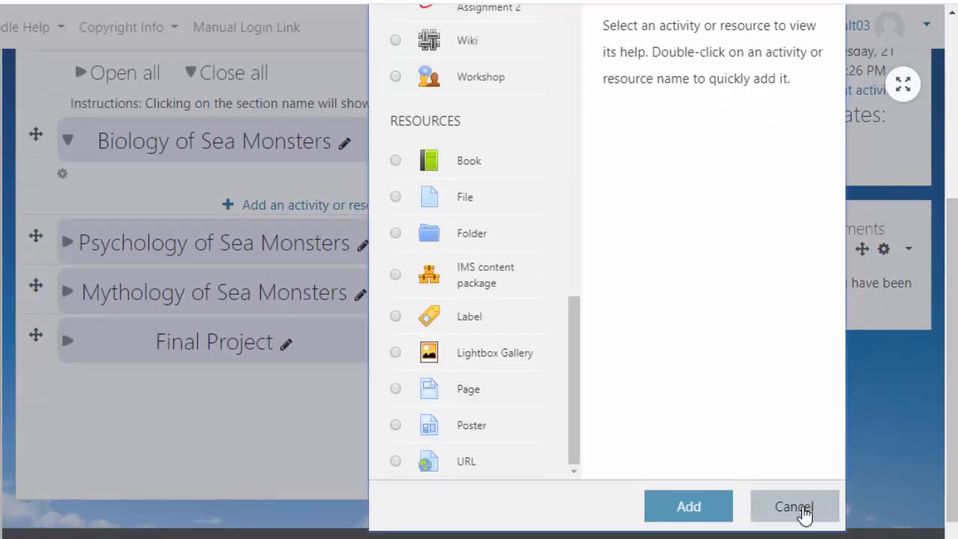